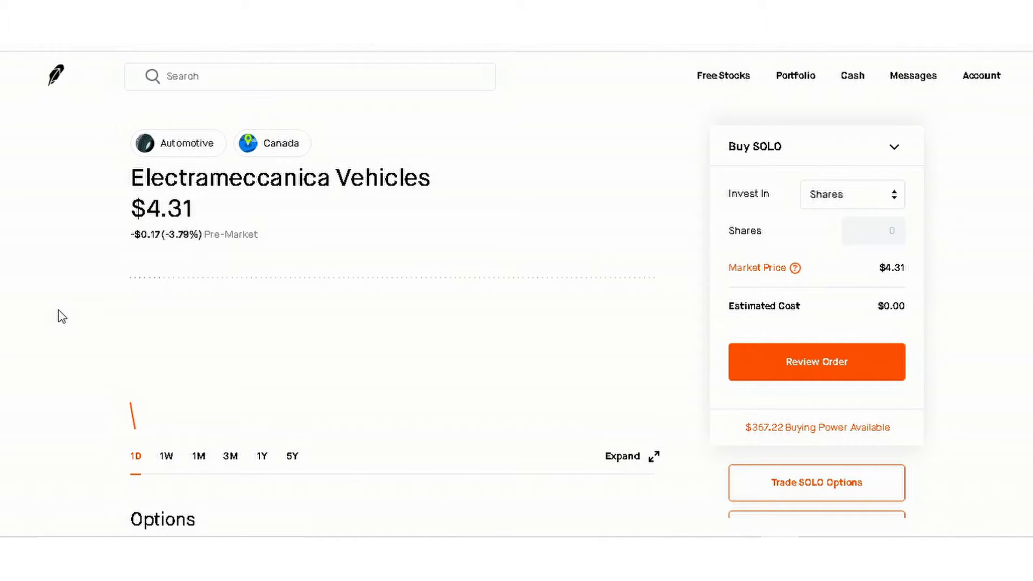
Examine the held SOLO options position on the Electrameccanica Vehicles page, including its total return, cash collateral and two call legs.
drag(726, 146, 806, 154)
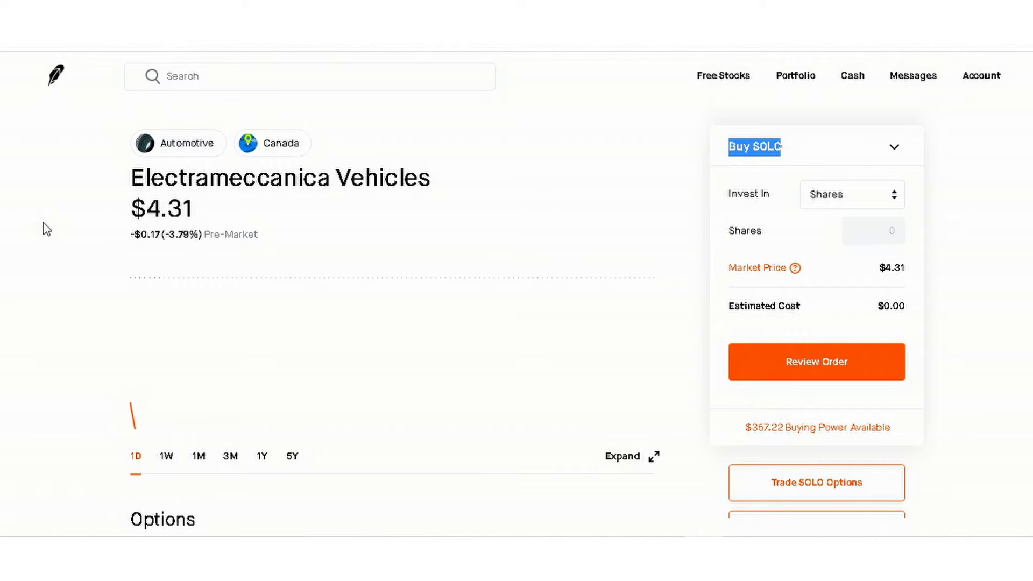
scroll(46, 229, down, 4)
scroll(46, 229, down, 1)
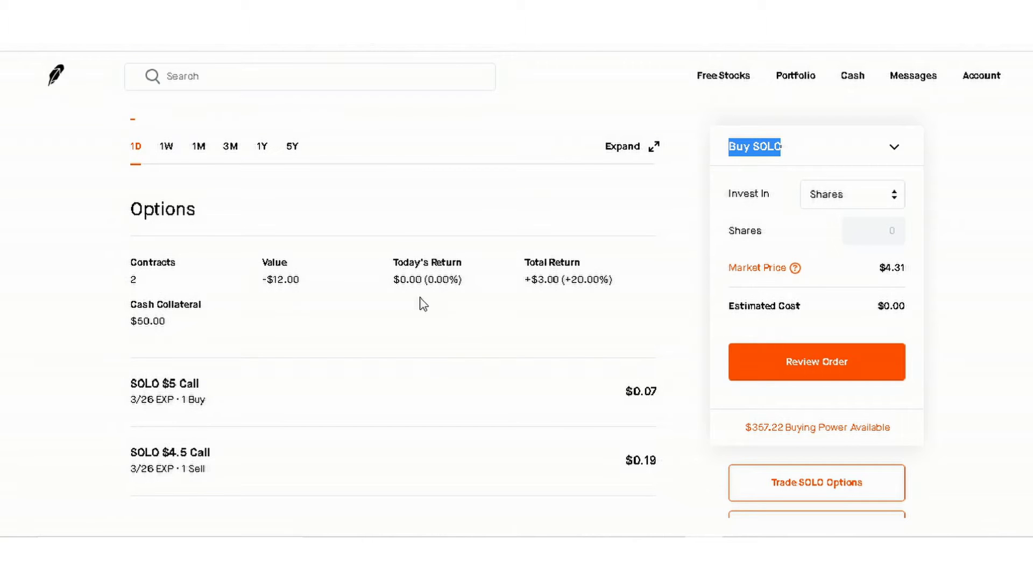
triple_click(554, 279)
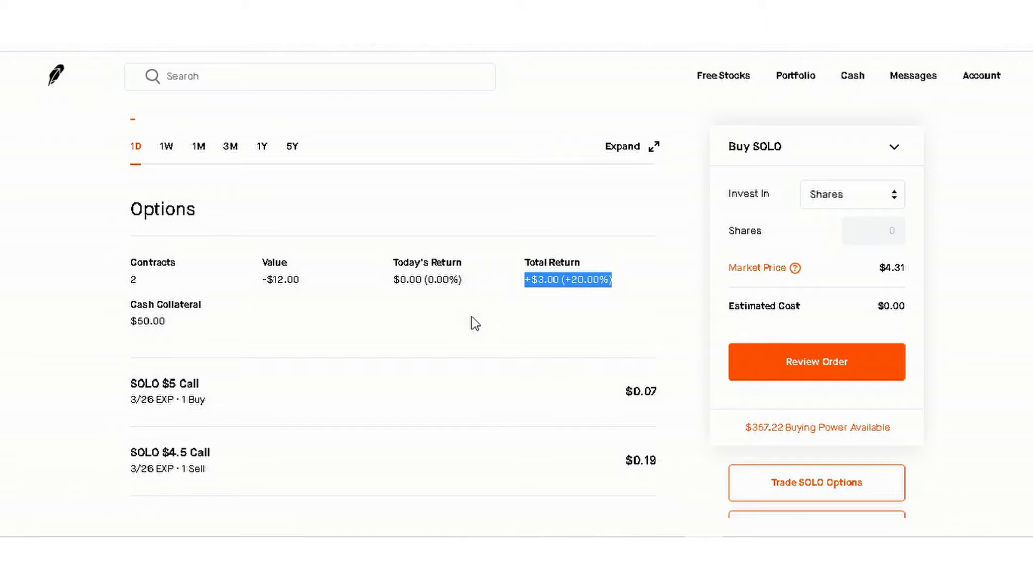
double_click(173, 306)
click(173, 306)
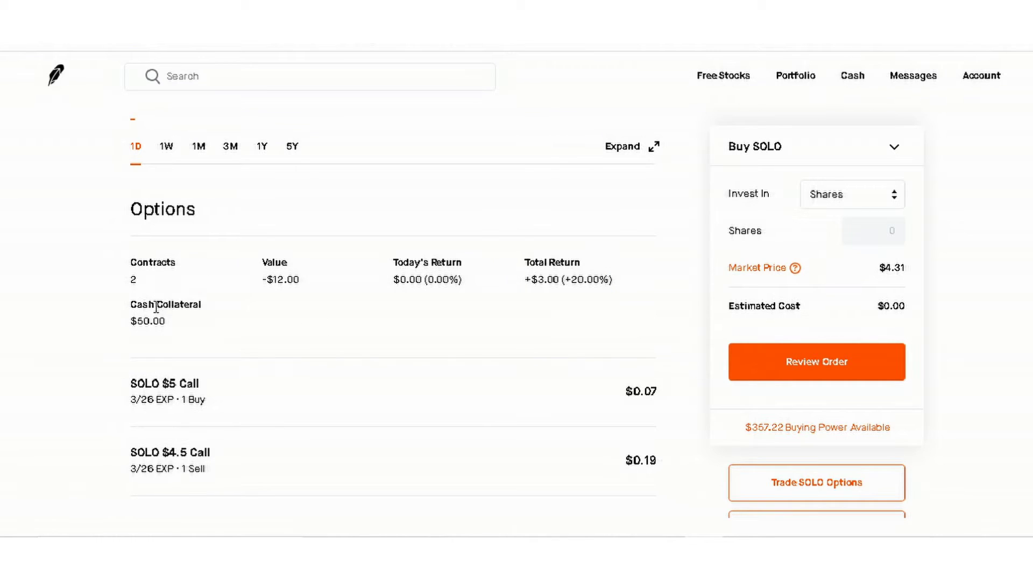
triple_click(145, 321)
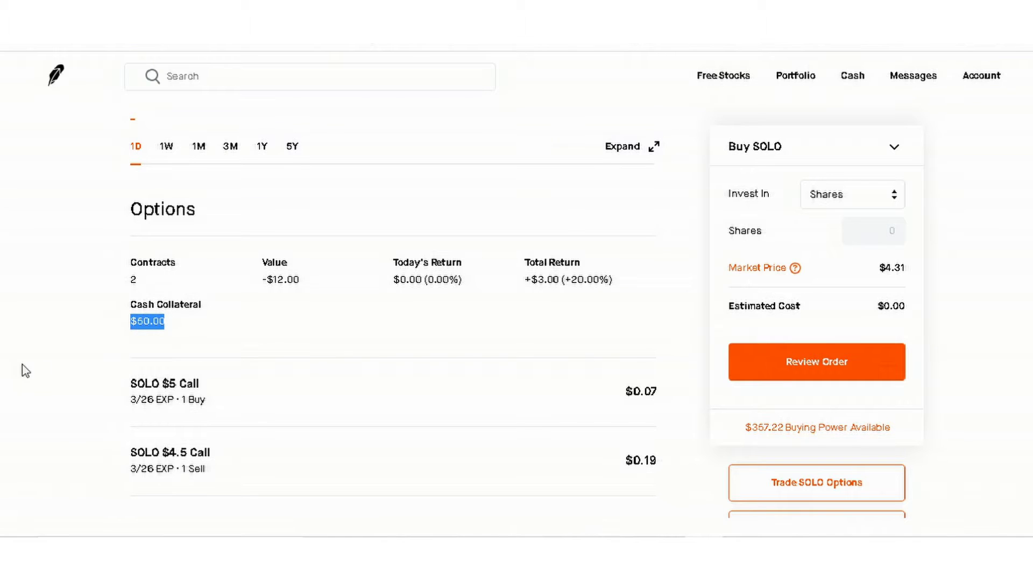
scroll(73, 355, down, 3)
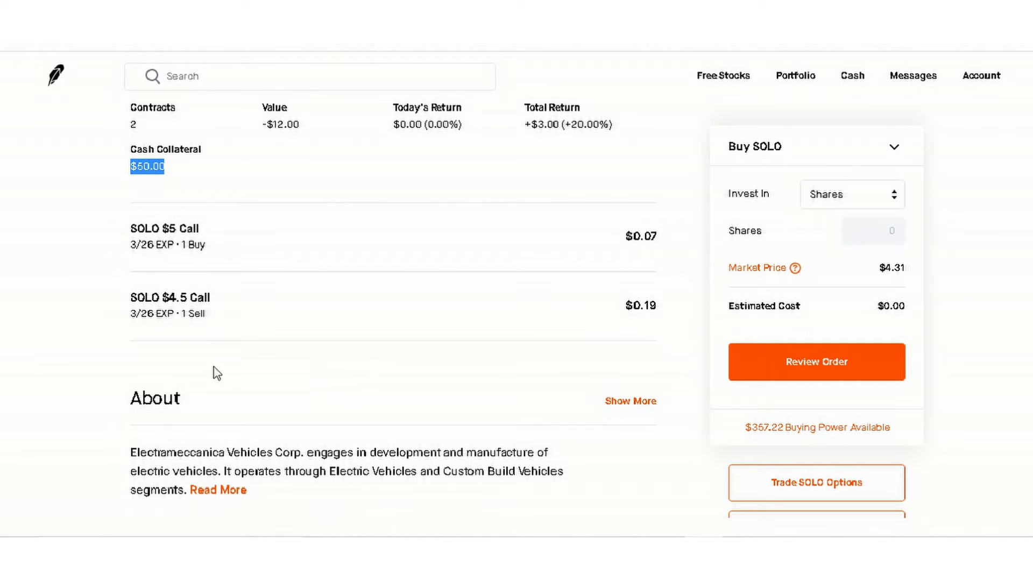
Review the details of the held SOLO $5 and $4.5 calls, including the $4.5 call's average credit, market value and total return.
click(181, 247)
scroll(185, 280, down, 4)
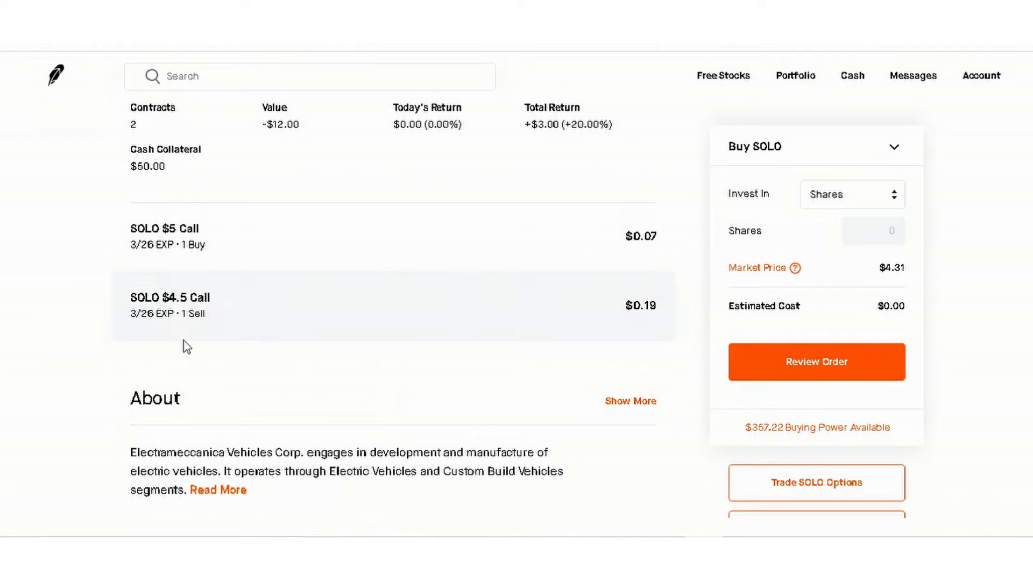
click(171, 315)
scroll(289, 380, down, 4)
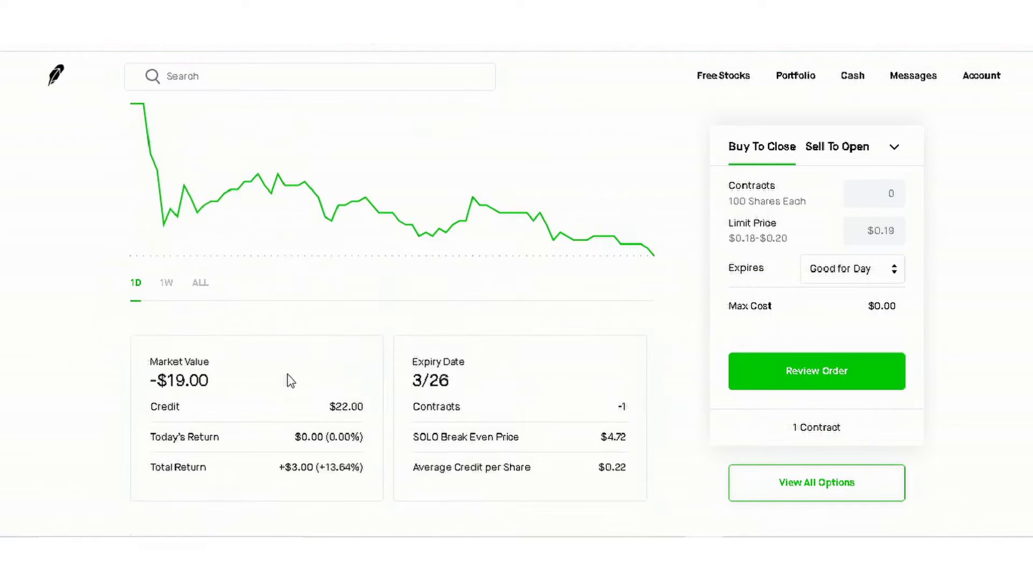
double_click(614, 389)
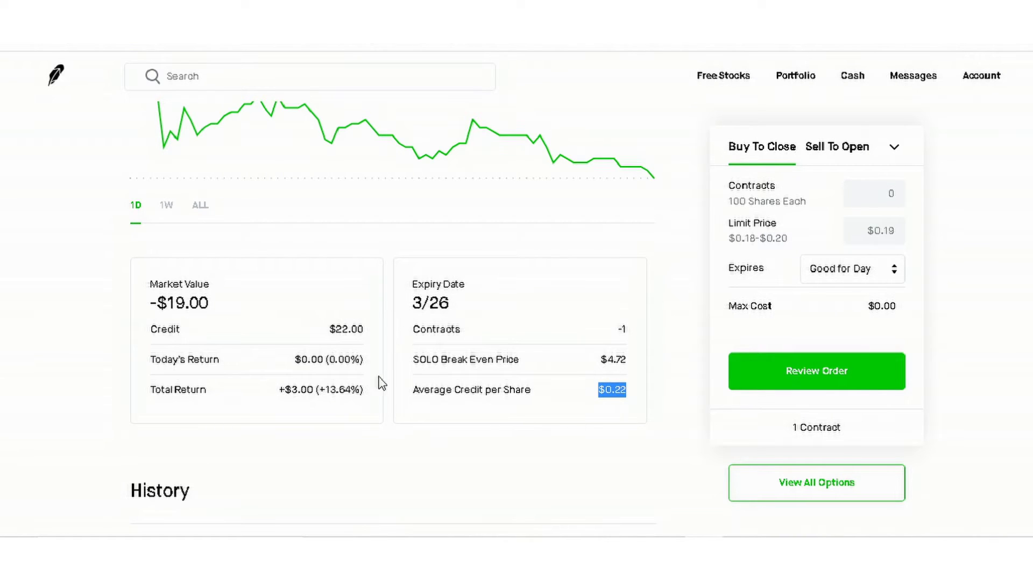
triple_click(185, 303)
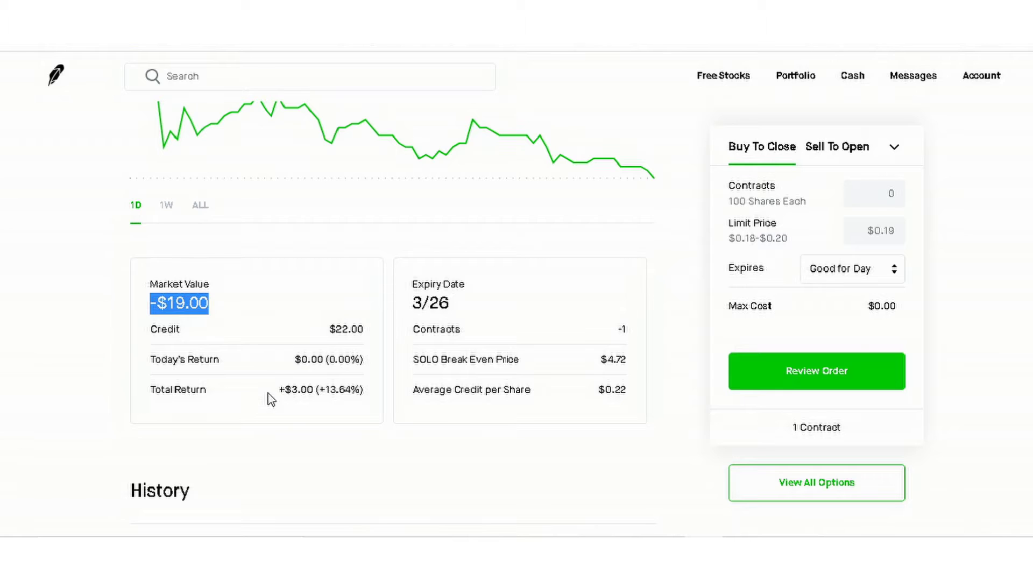
double_click(307, 390)
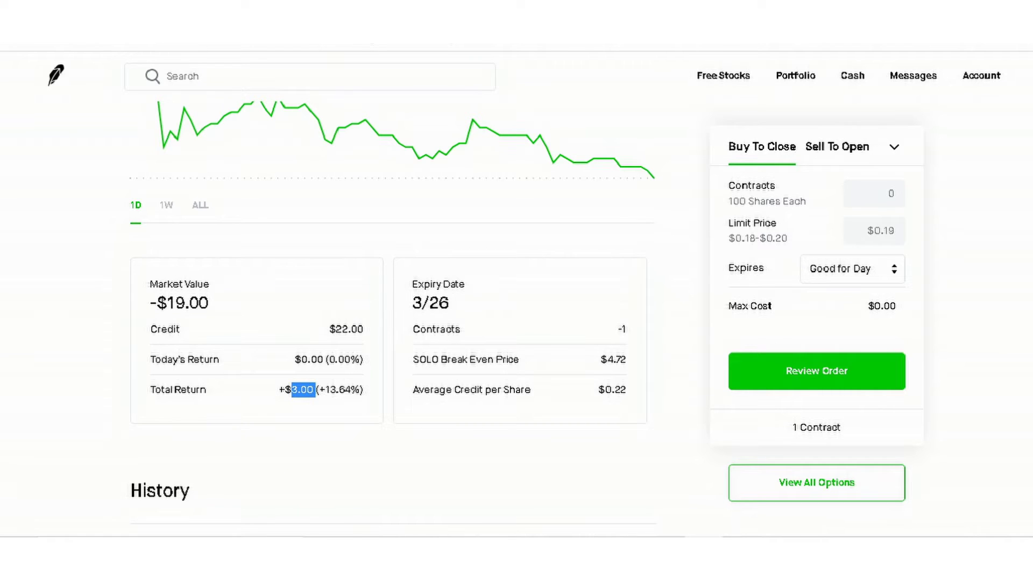
Build a SOLO call credit spread expiring March 26 by selling the $4.5 call and buying the $5 call.
key(alt+Left)
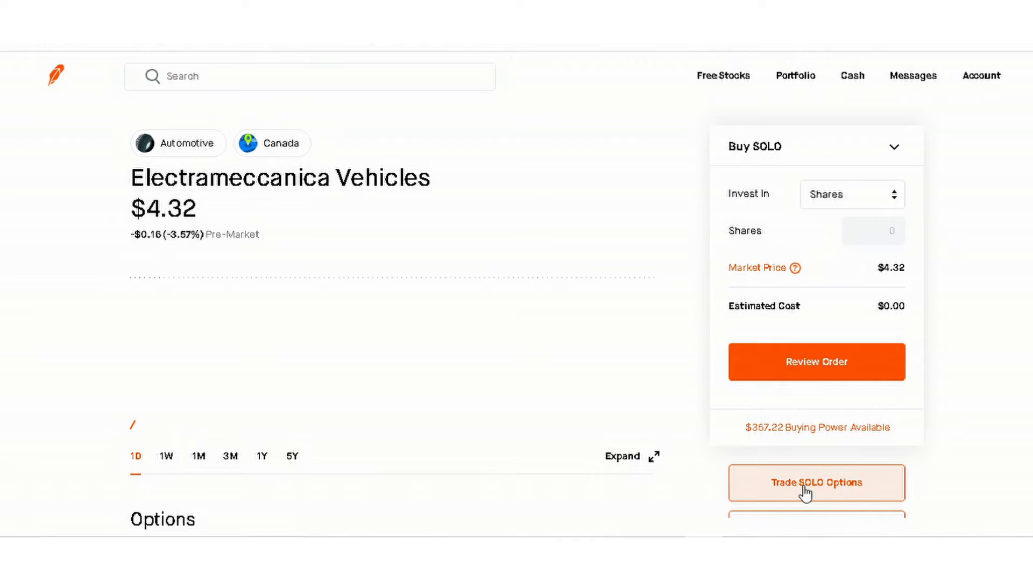
click(785, 493)
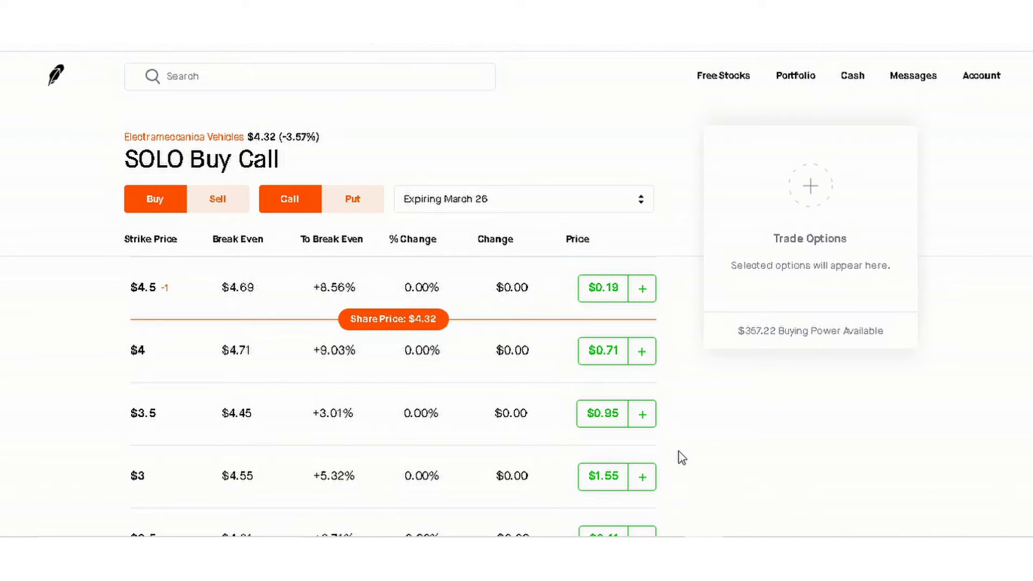
scroll(651, 450, up, 3)
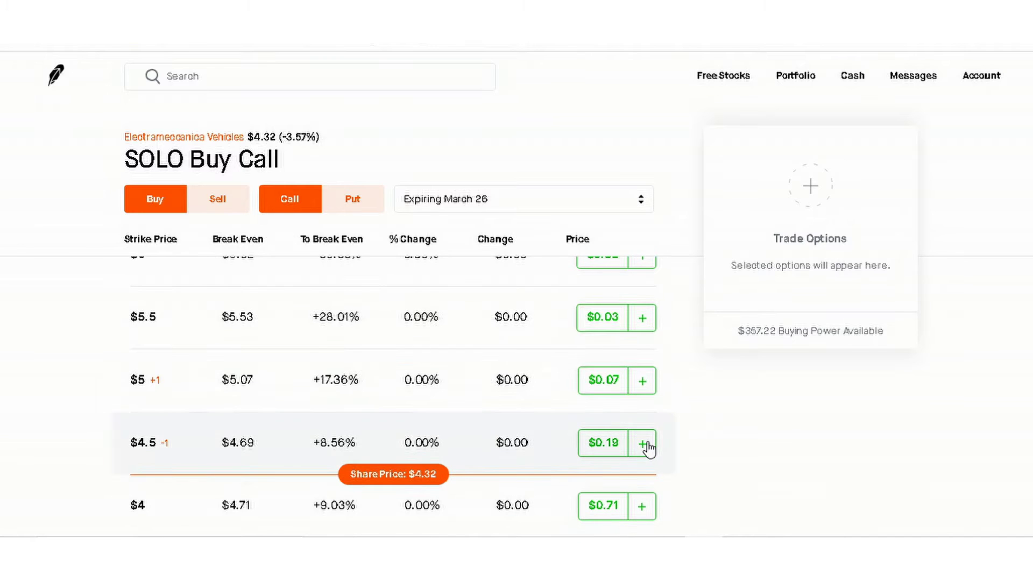
click(215, 209)
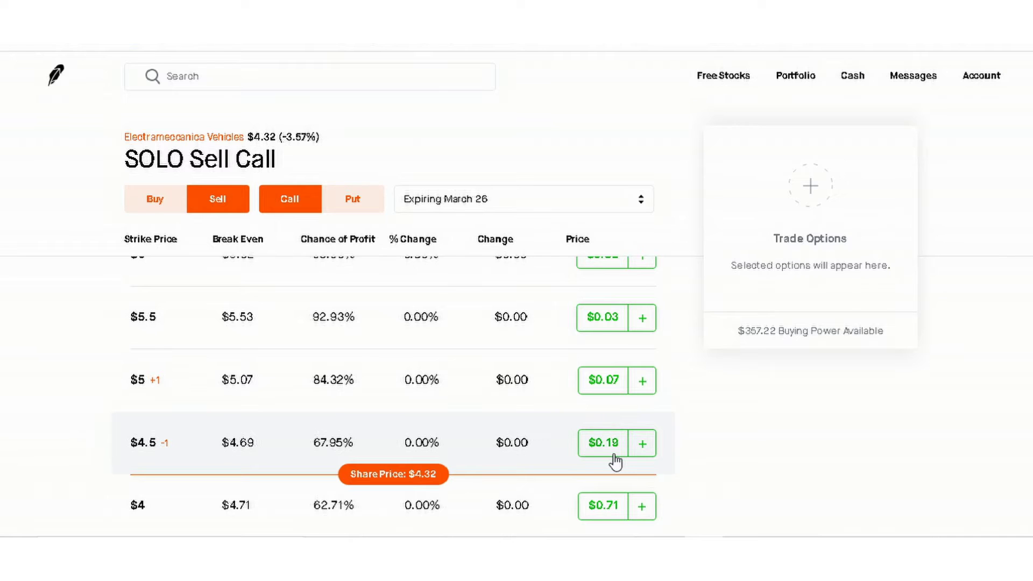
click(641, 443)
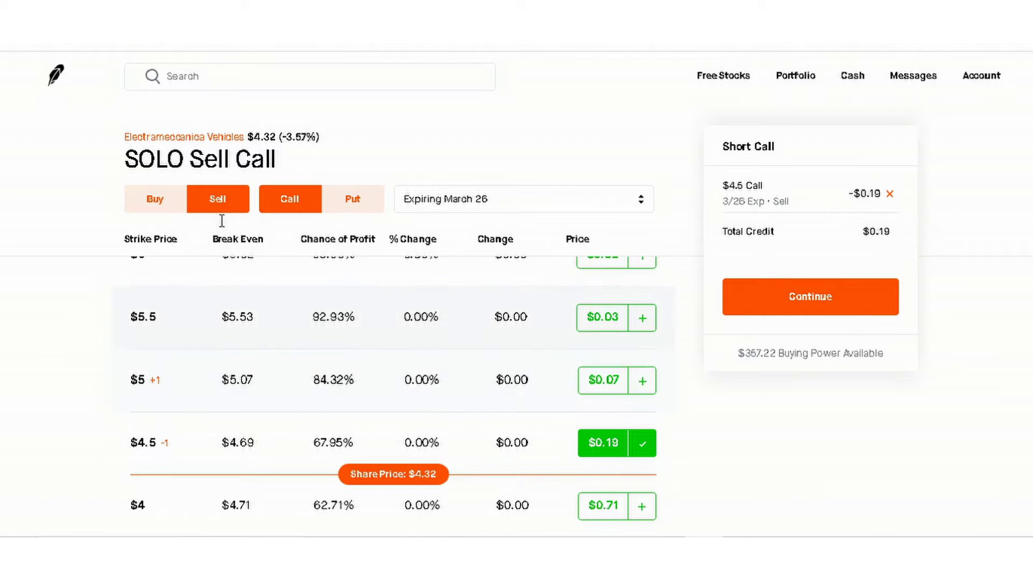
click(155, 200)
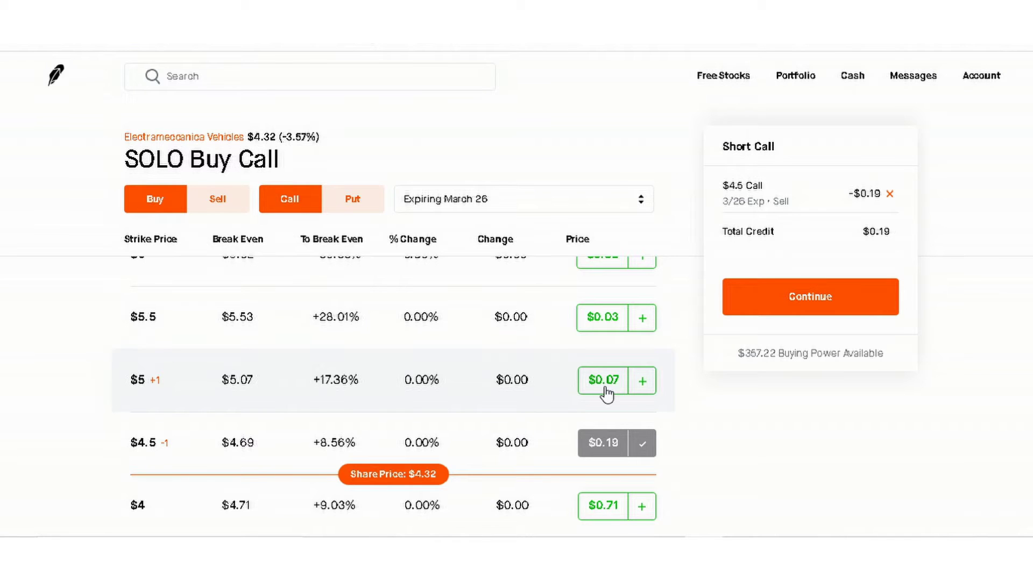
click(642, 381)
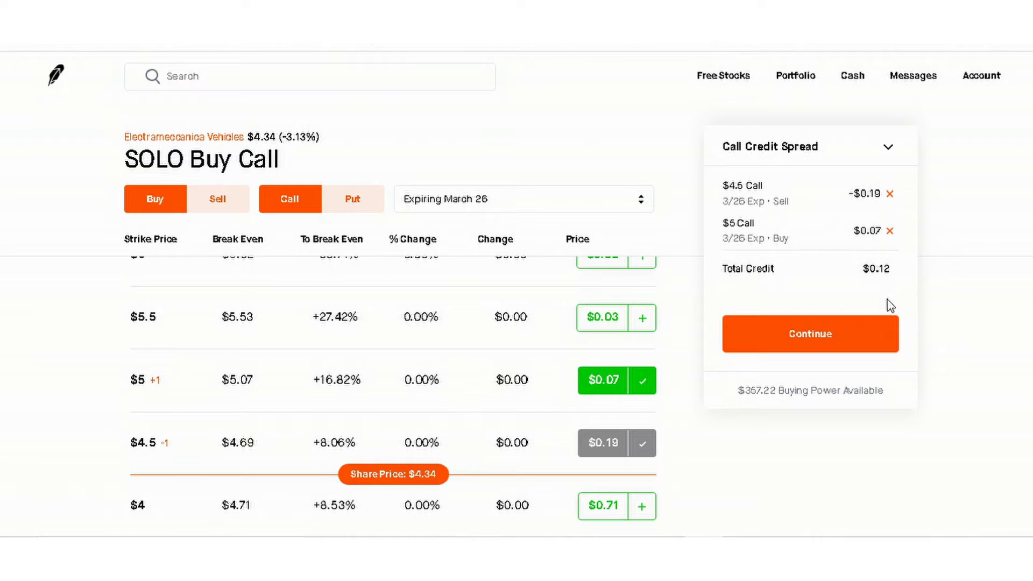
Set the call credit spread to 1 contract at a limit price of 0.12 and bring up the order review.
click(819, 341)
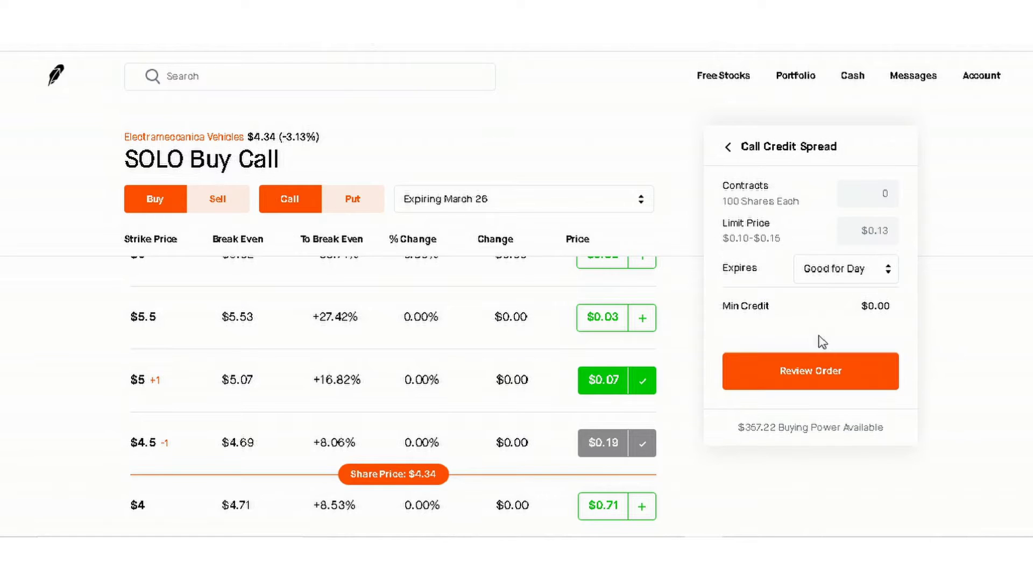
click(880, 200)
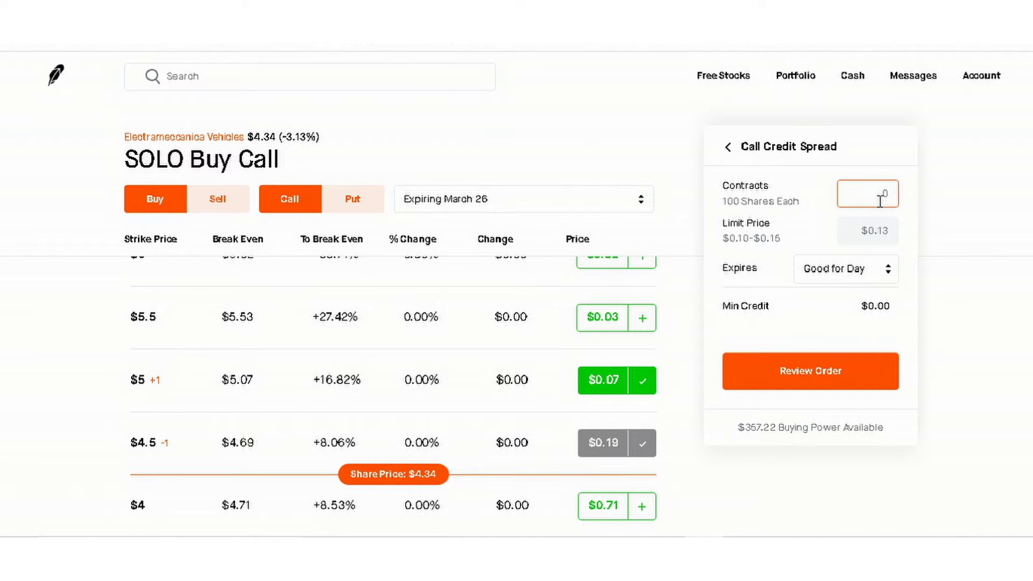
text(1)
click(883, 231)
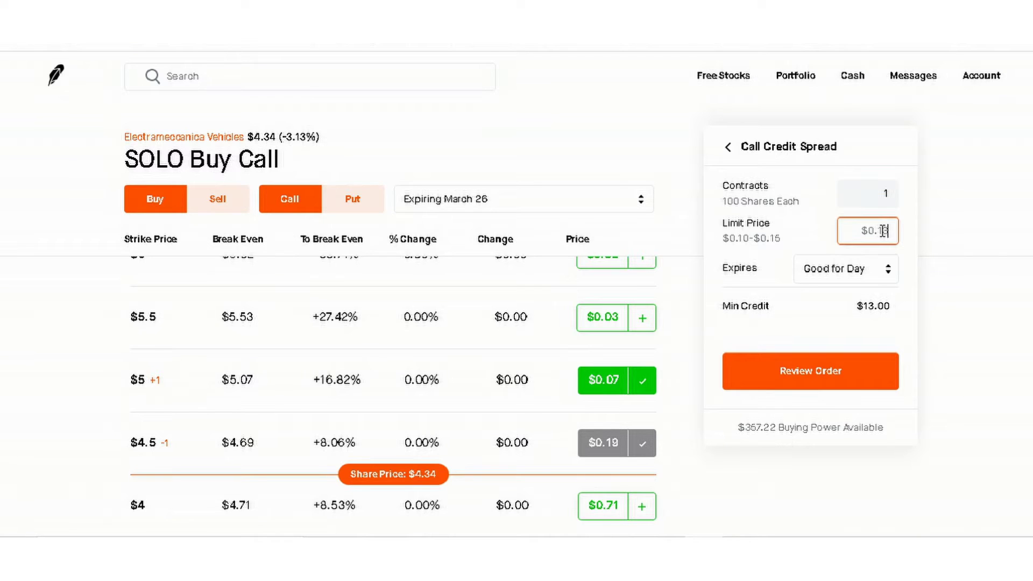
text(0.12)
click(822, 375)
Examine the call credit spread's order review, including the minimum credit, the collateral and both legs in the order summary.
scroll(911, 318, down, 3)
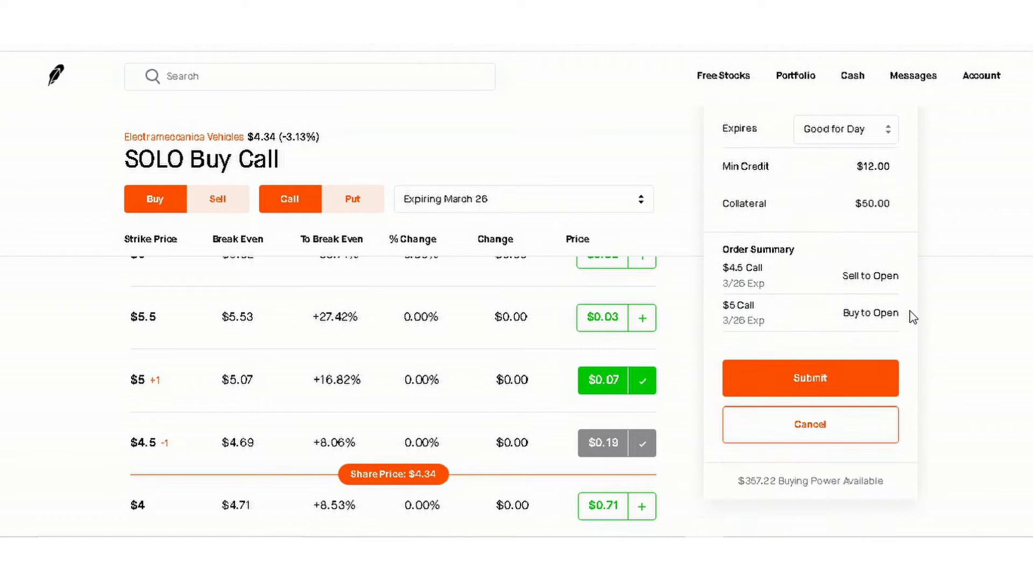
scroll(834, 285, up, 2)
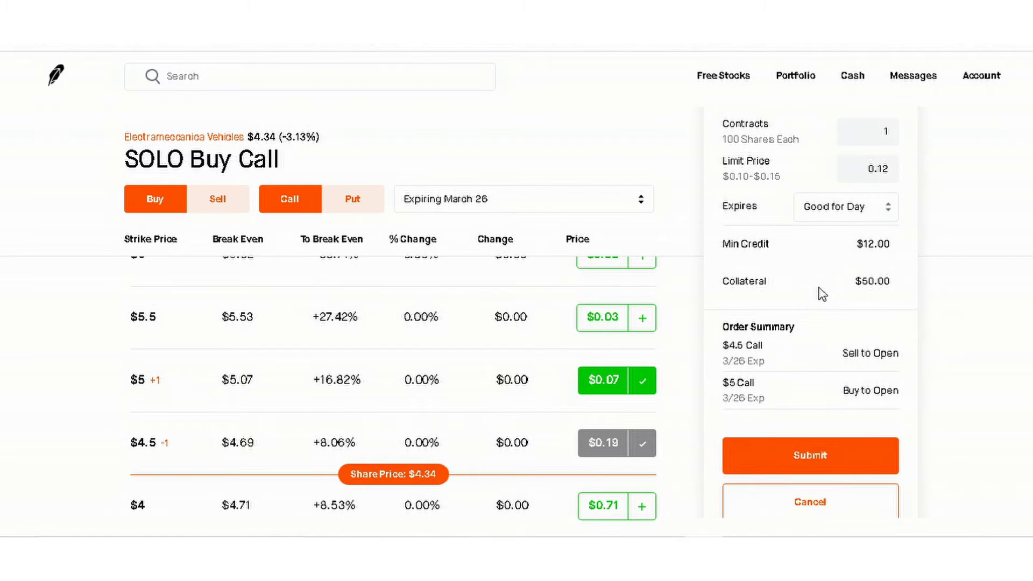
triple_click(757, 244)
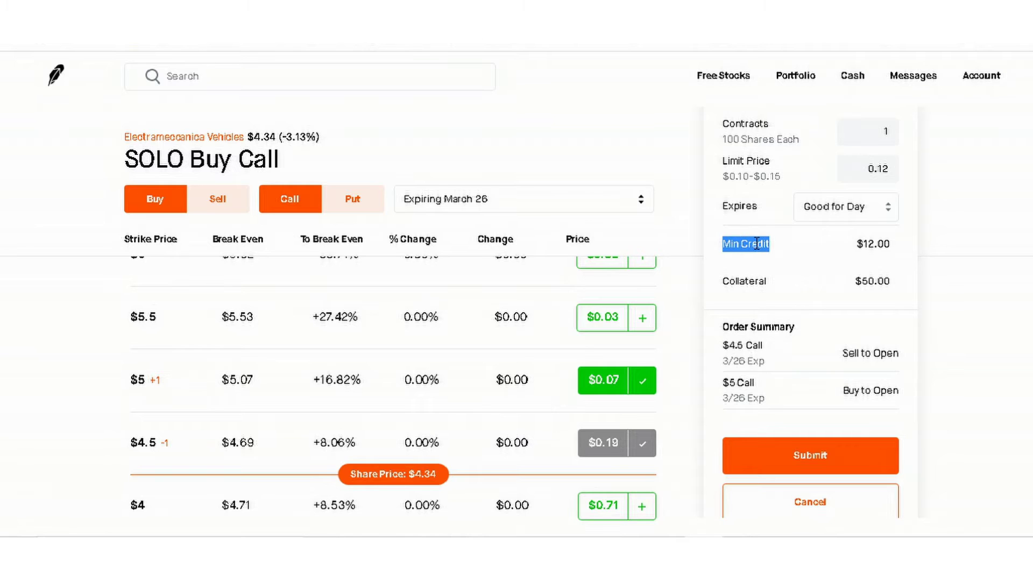
triple_click(873, 244)
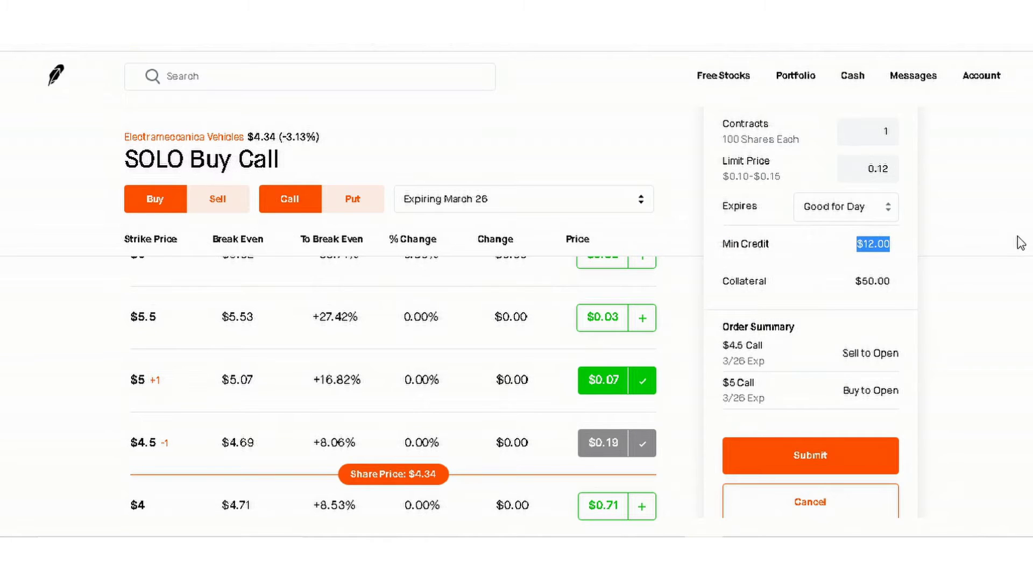
triple_click(757, 282)
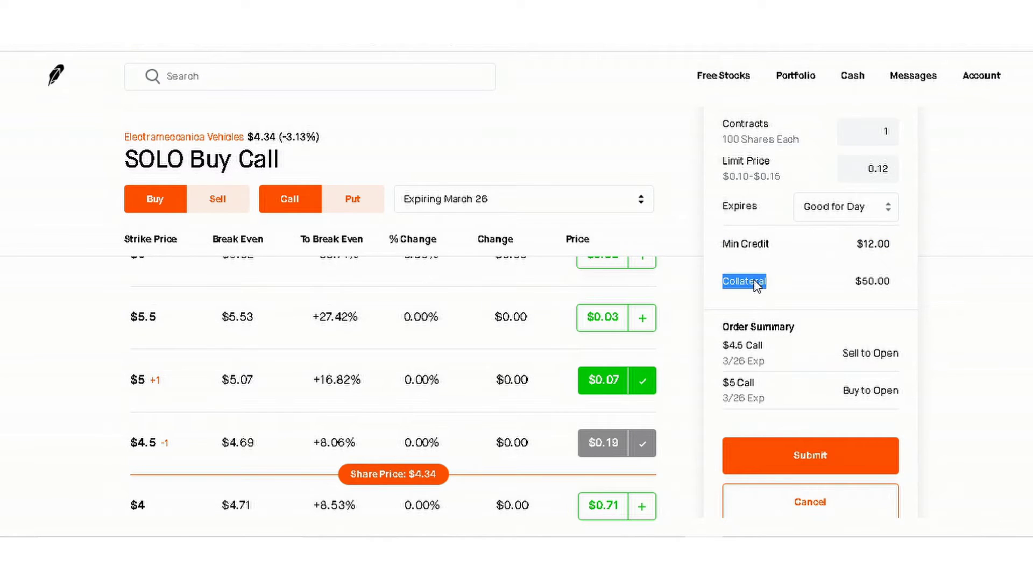
triple_click(885, 280)
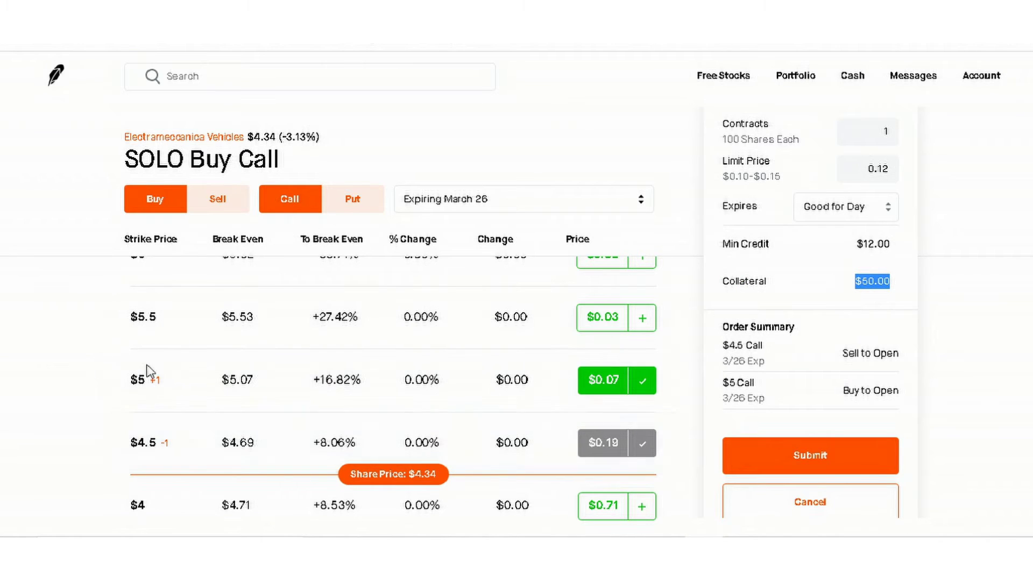
scroll(846, 380, down, 2)
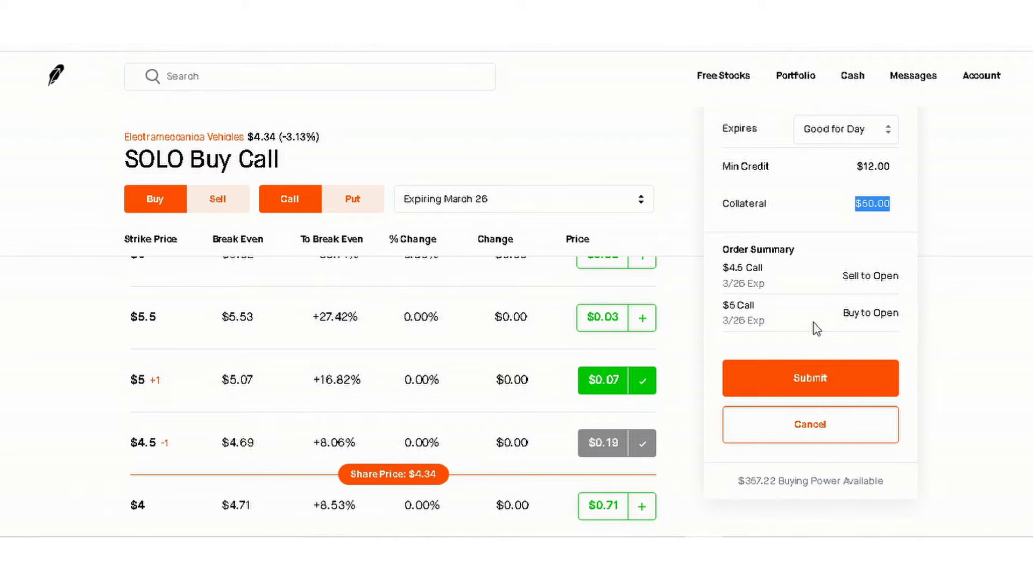
scroll(816, 328, up, 2)
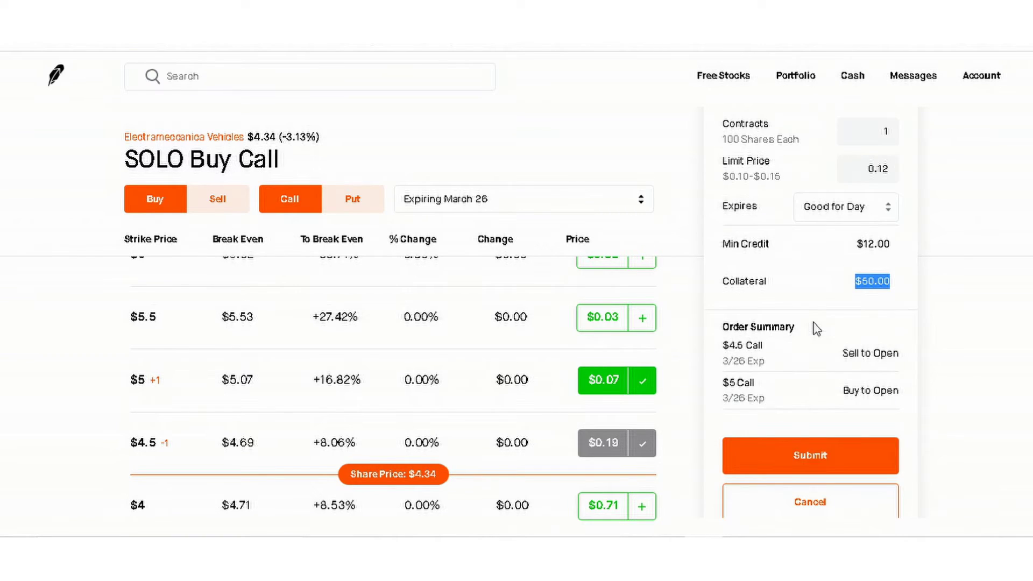
scroll(801, 354, up, 2)
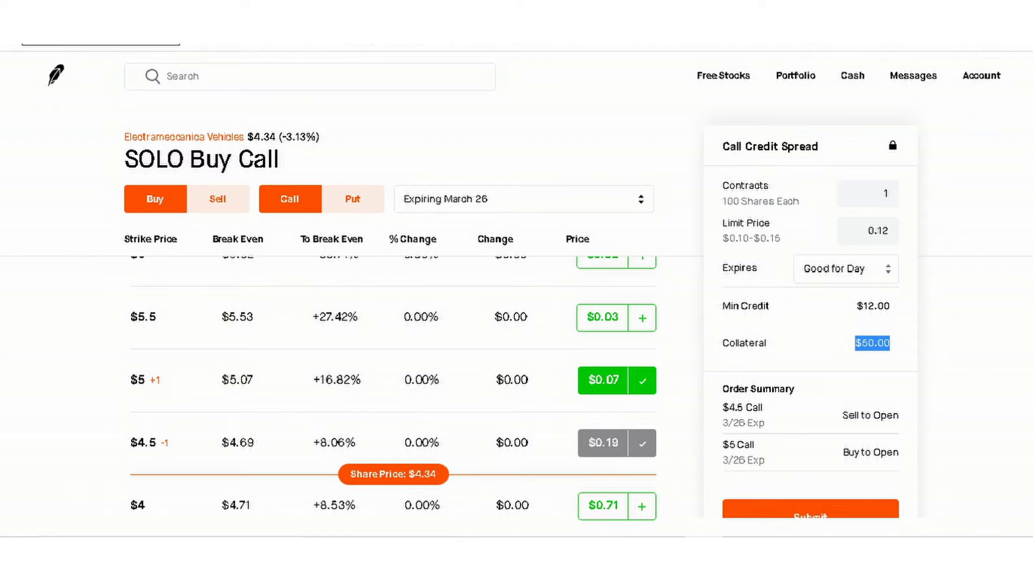
Leave the unsubmitted order and return to the held SOLO call legs on the Electrameccanica Vehicles page.
key(alt+Left)
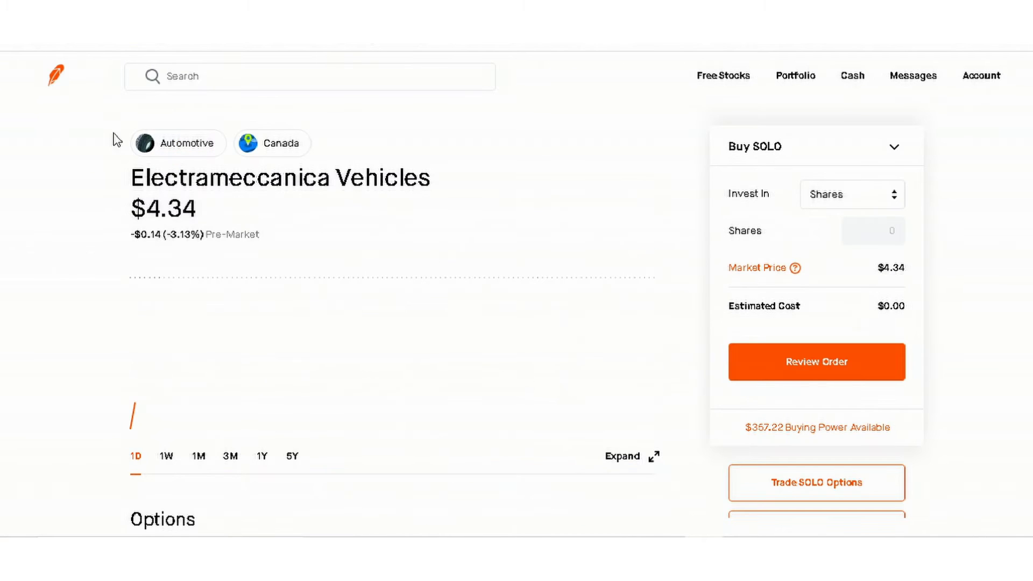
scroll(51, 181, down, 6)
scroll(52, 180, down, 1)
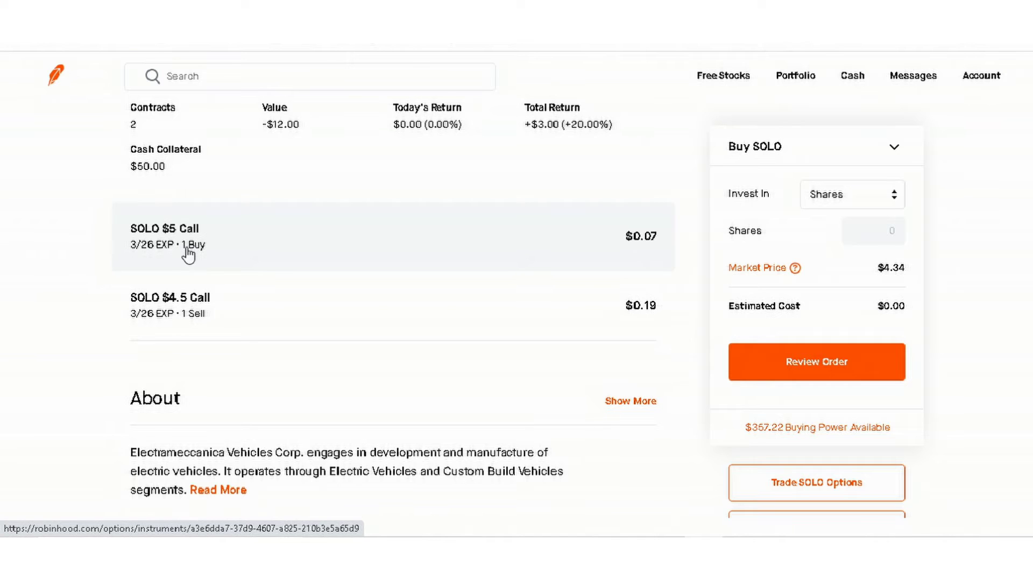
Switch to the Options Profit Calculator site and bring up the Credit spread calculator's stock symbol entry.
click(247, 21)
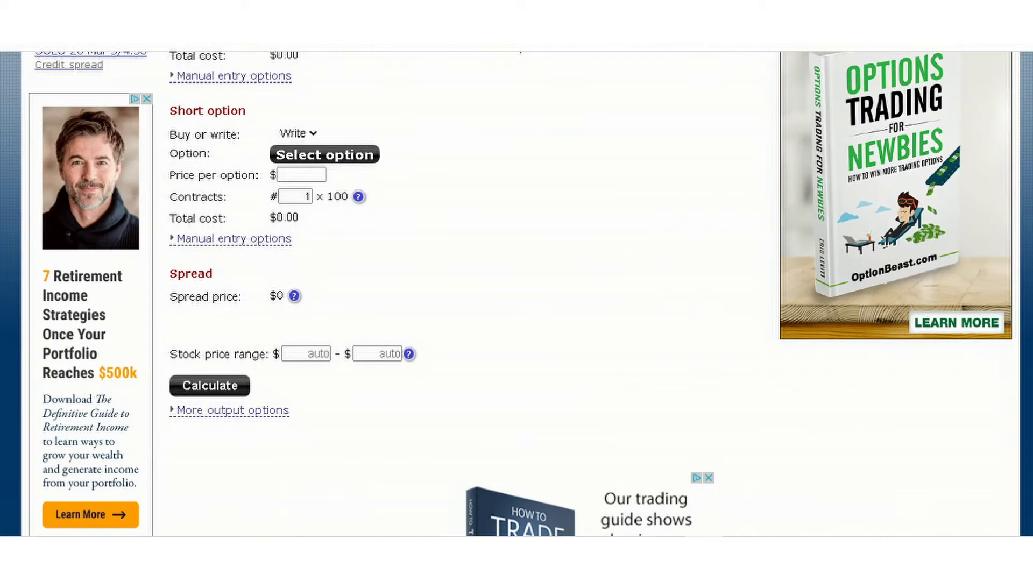
scroll(380, 166, up, 10)
mouse_move(380, 168)
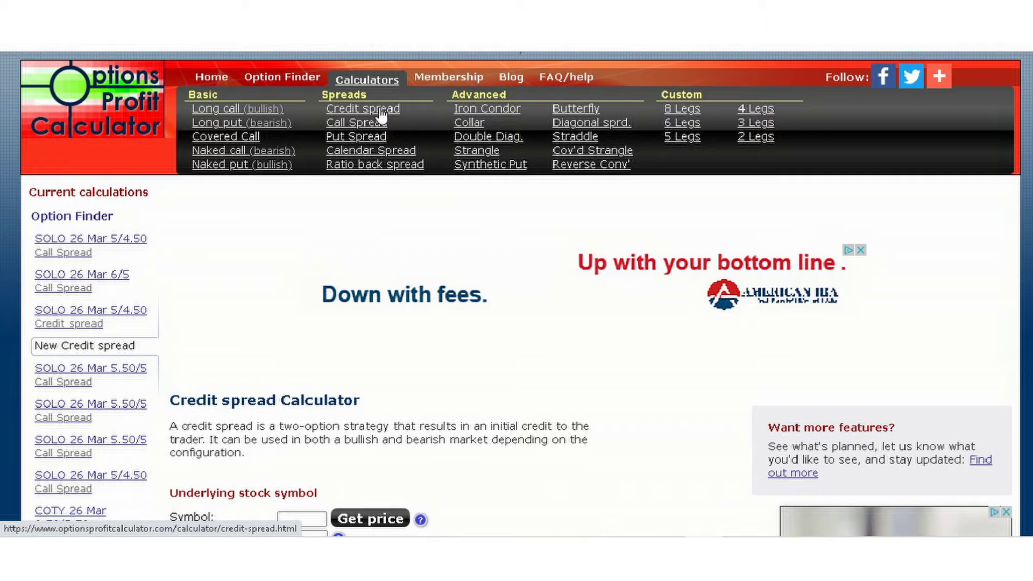
scroll(296, 222, down, 3)
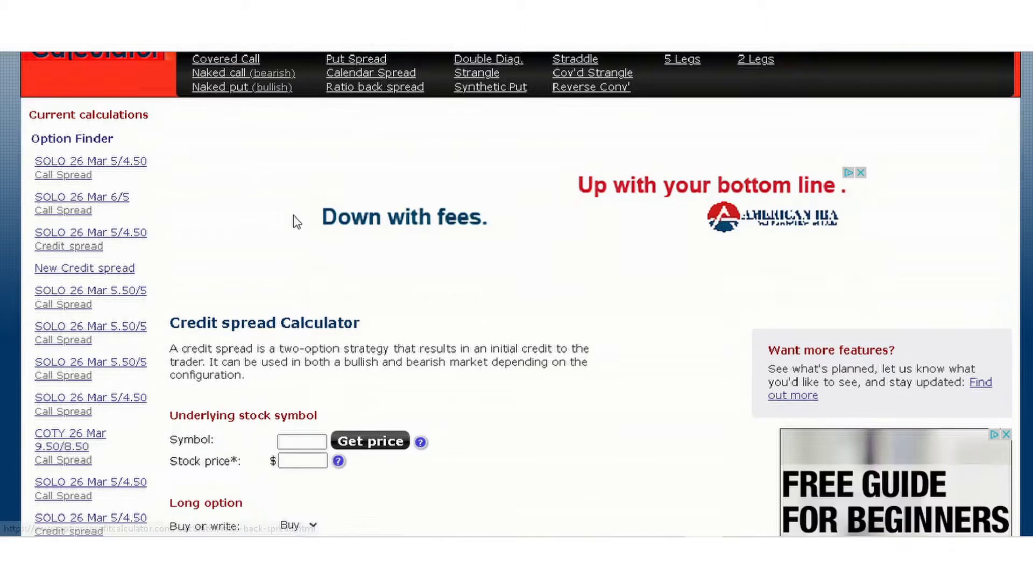
Enter solo as the underlying symbol in the Credit spread calculator and fetch its stock price.
scroll(295, 222, down, 6)
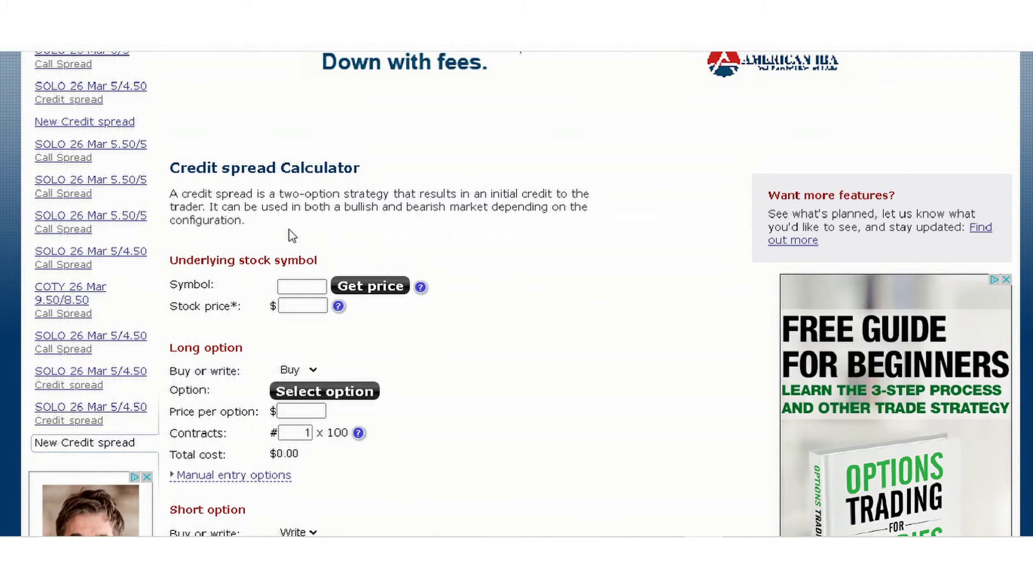
scroll(417, 253, down, 3)
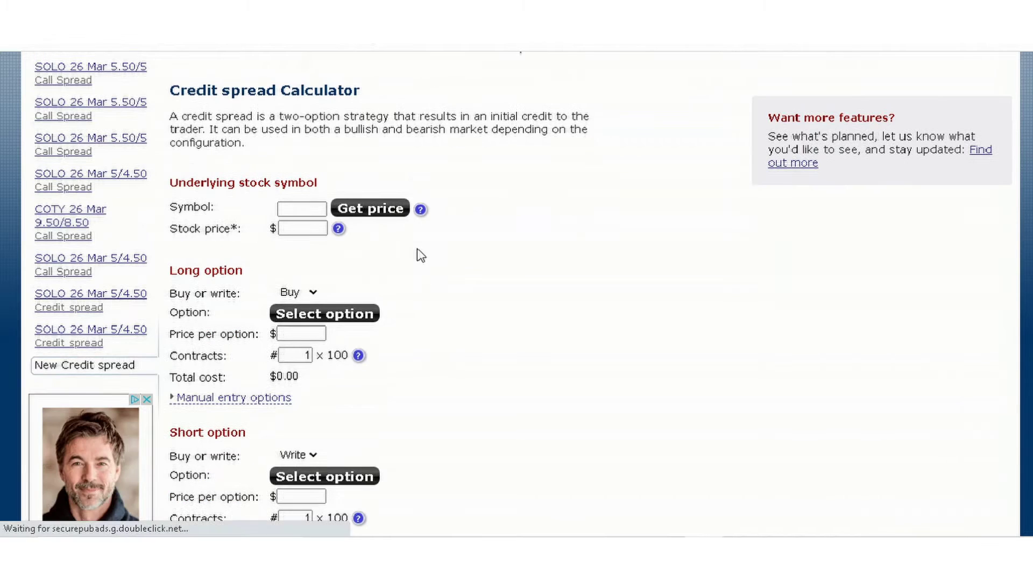
click(304, 210)
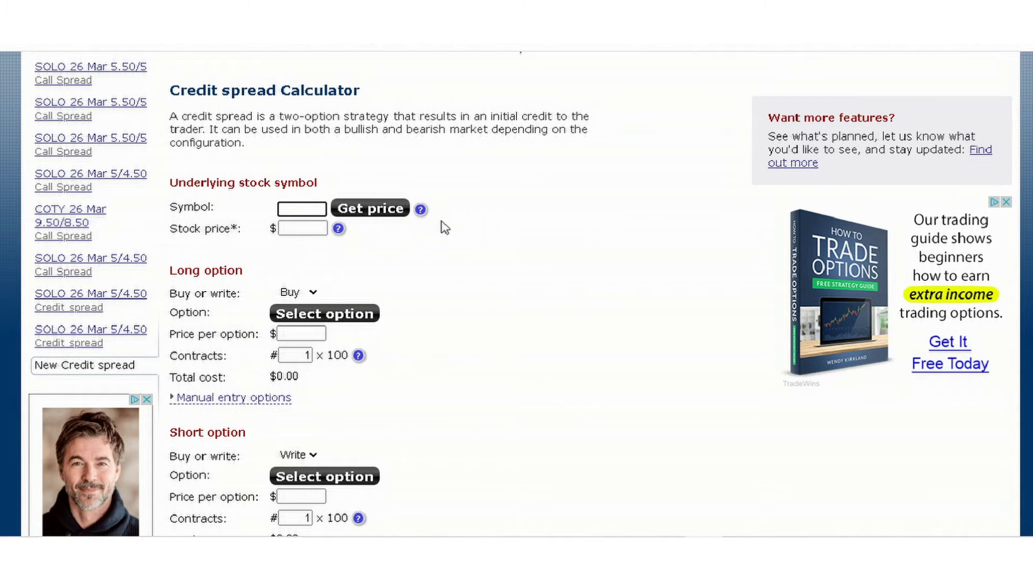
text(solo)
click(369, 216)
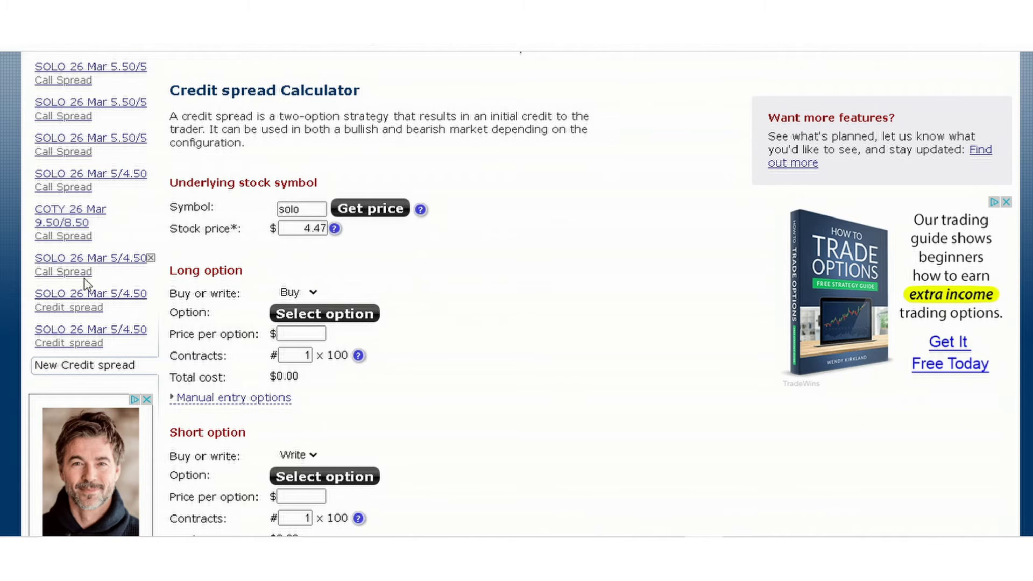
Set the short option to write the 26th Mar $4.50 call at the mid price of 0.19.
scroll(406, 299, down, 3)
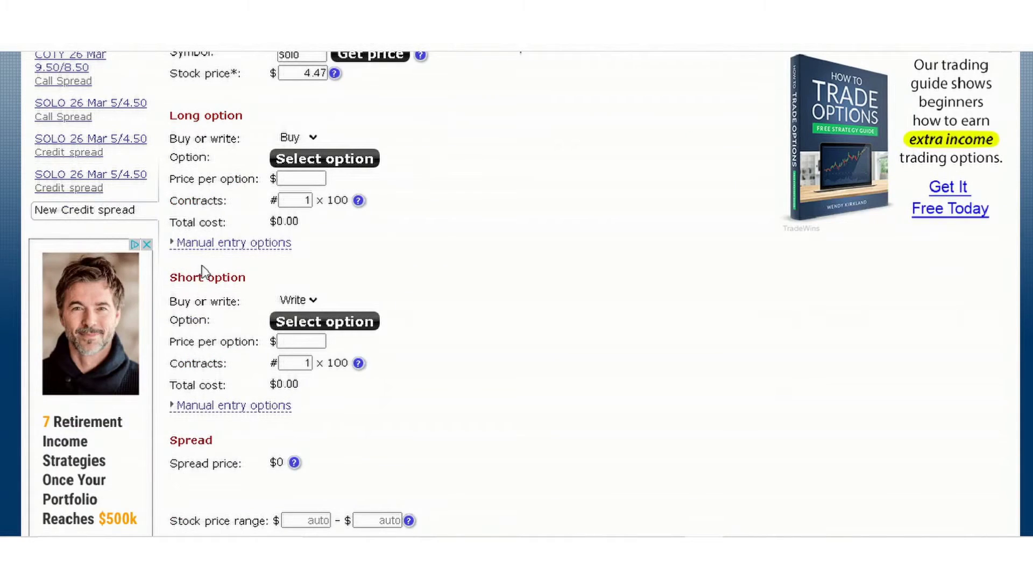
scroll(373, 284, down, 1)
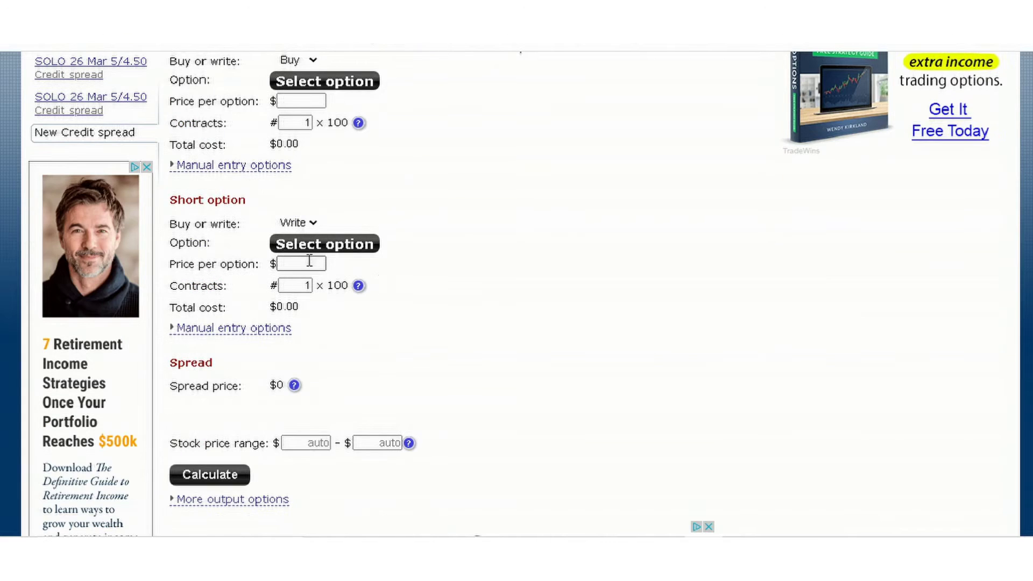
click(325, 245)
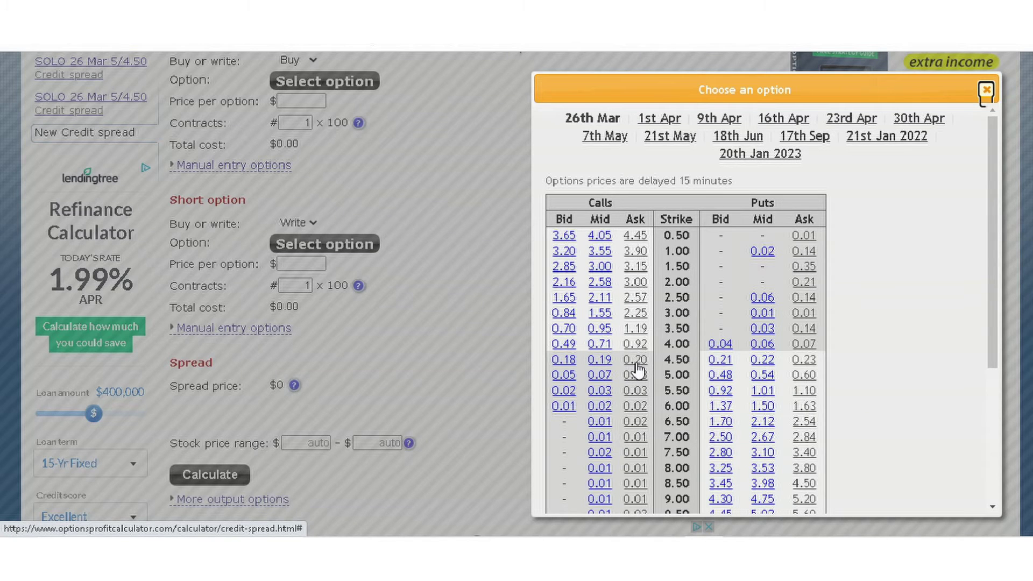
click(599, 359)
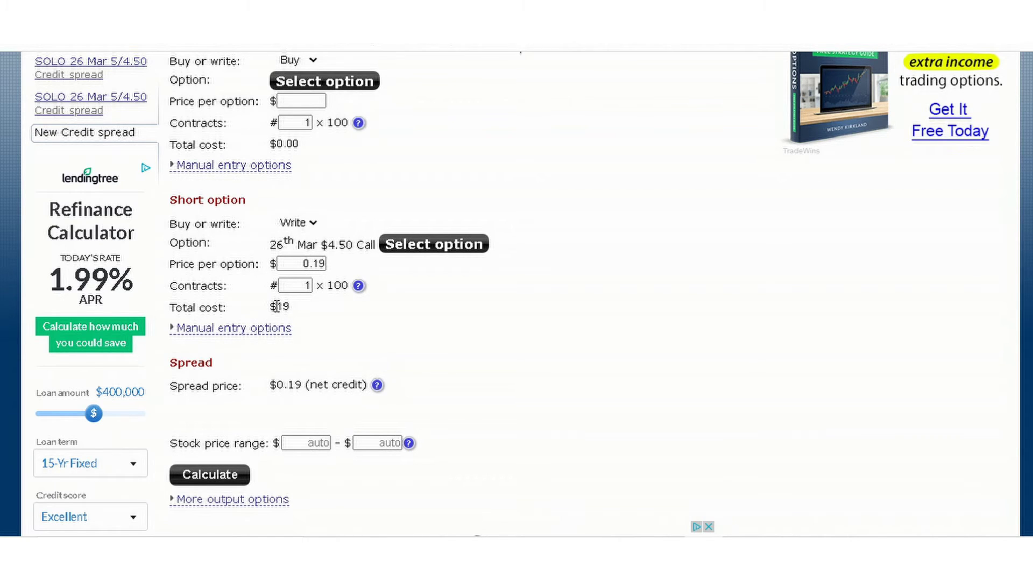
Set the long option to buy the 26th Mar $5.00 call at the mid price of 0.07.
scroll(321, 245, up, 3)
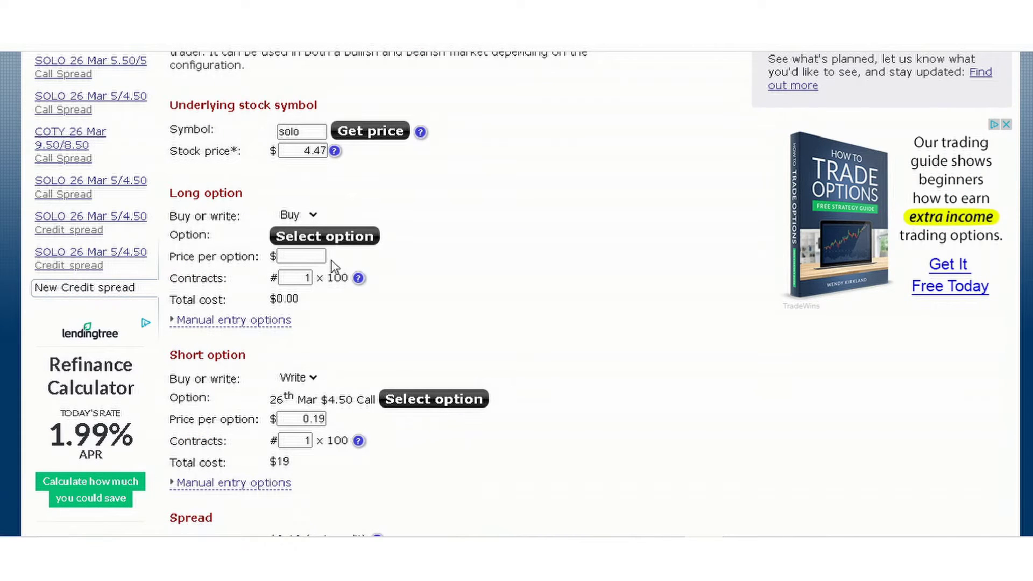
click(329, 237)
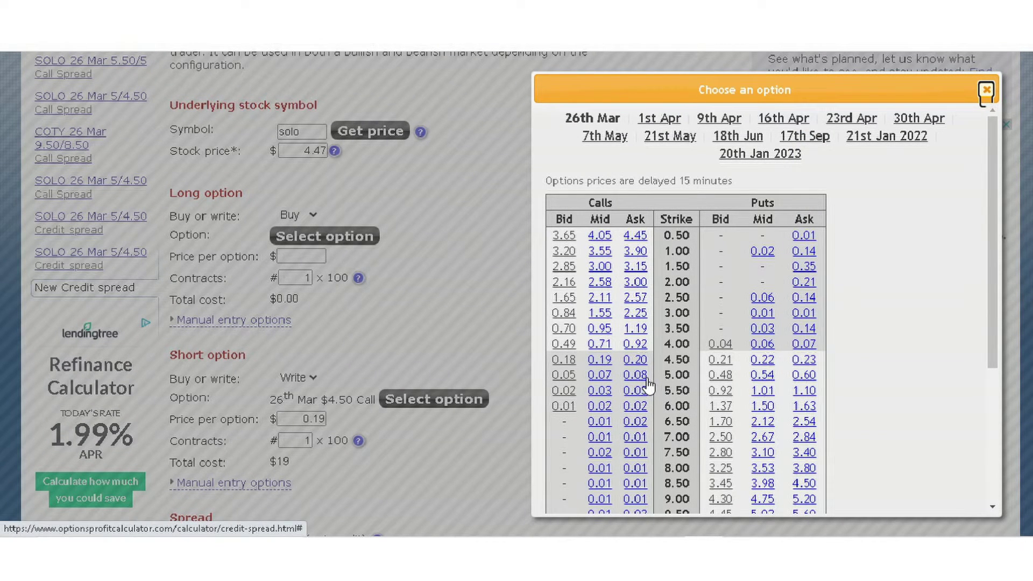
click(600, 376)
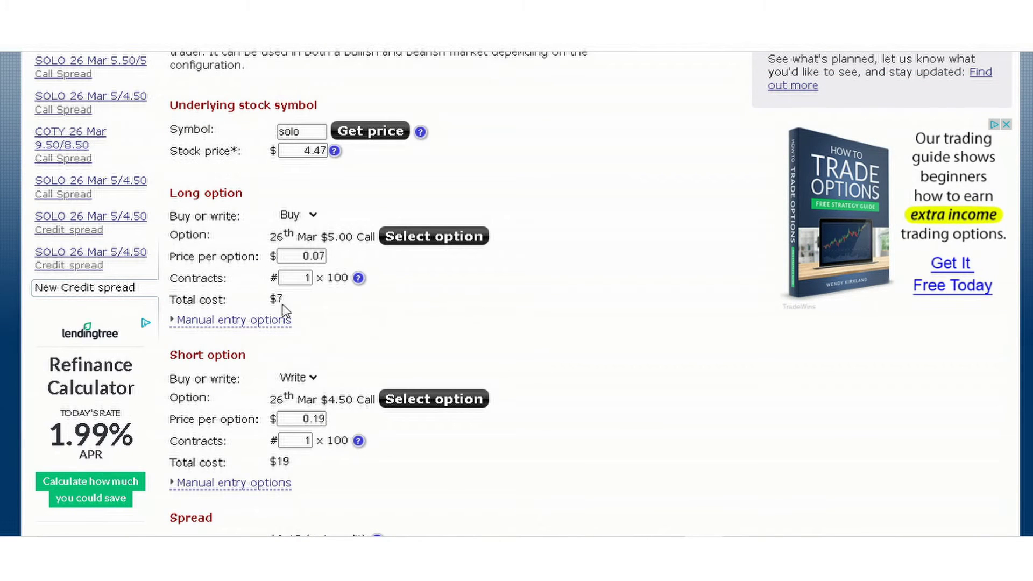
Check both legs and the net spread price, and calculate the spread's estimated returns over the automatic stock price range.
scroll(281, 304, down, 3)
scroll(311, 305, up, 2)
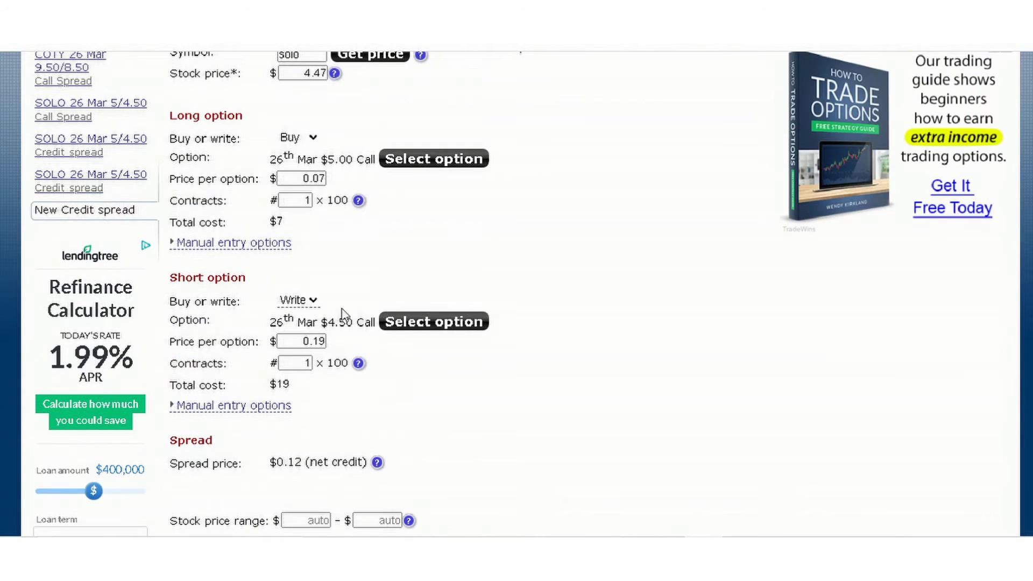
scroll(307, 446, down, 2)
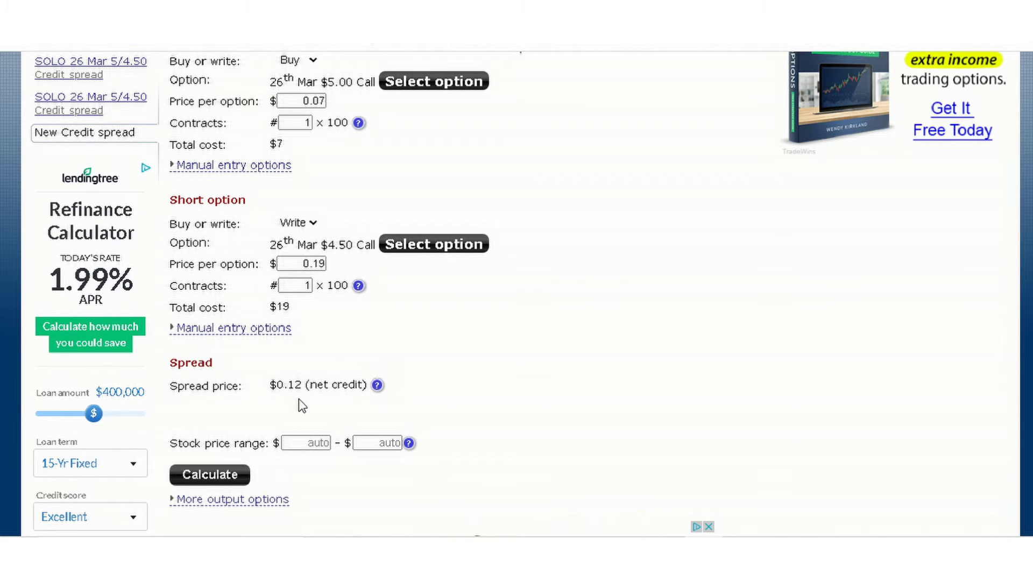
scroll(338, 346, down, 2)
scroll(337, 346, down, 2)
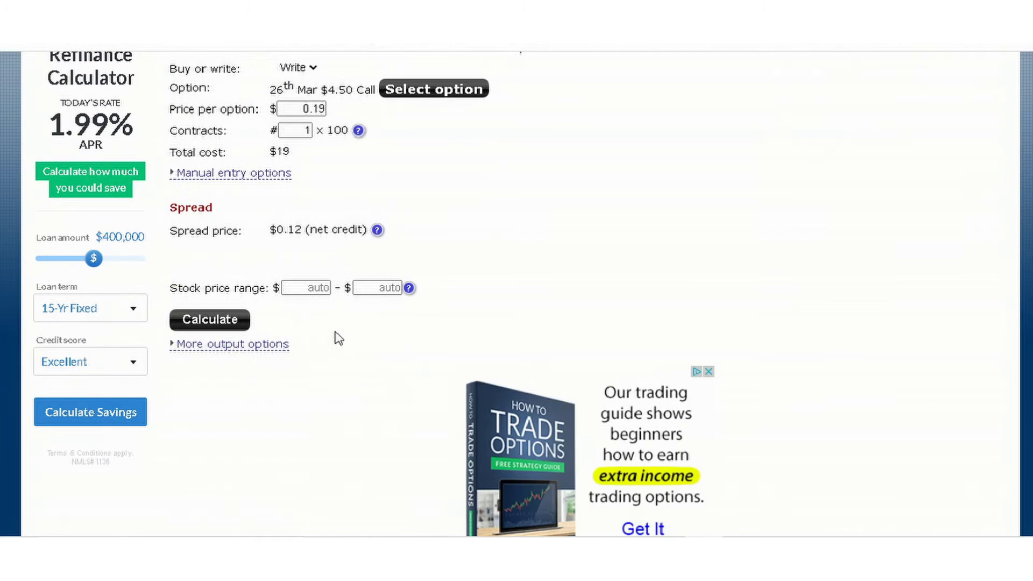
click(199, 323)
scroll(198, 320, down, 5)
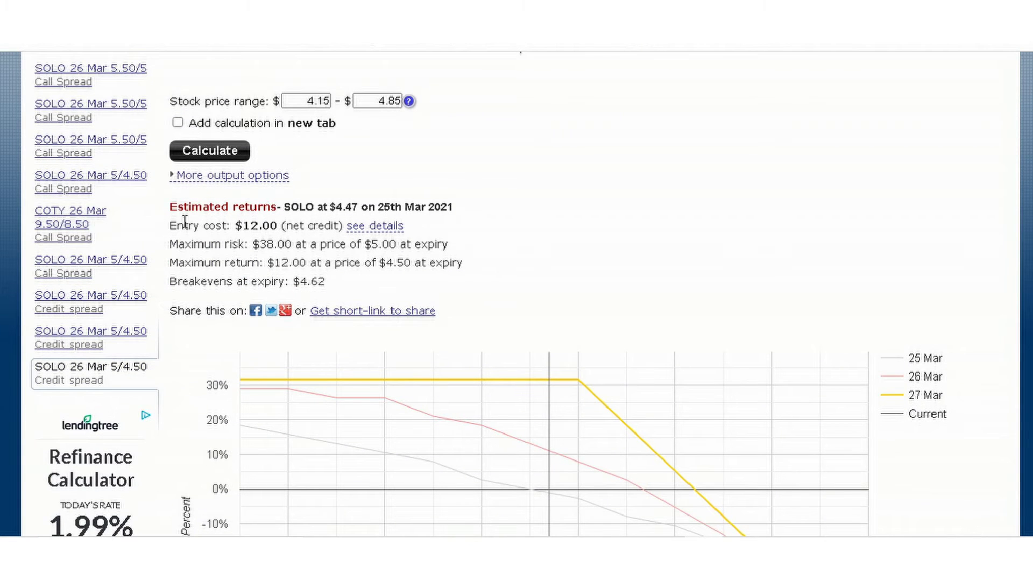
Examine the maximum risk, maximum return and breakeven at expiry in the estimated returns, along with the profit graph.
triple_click(263, 245)
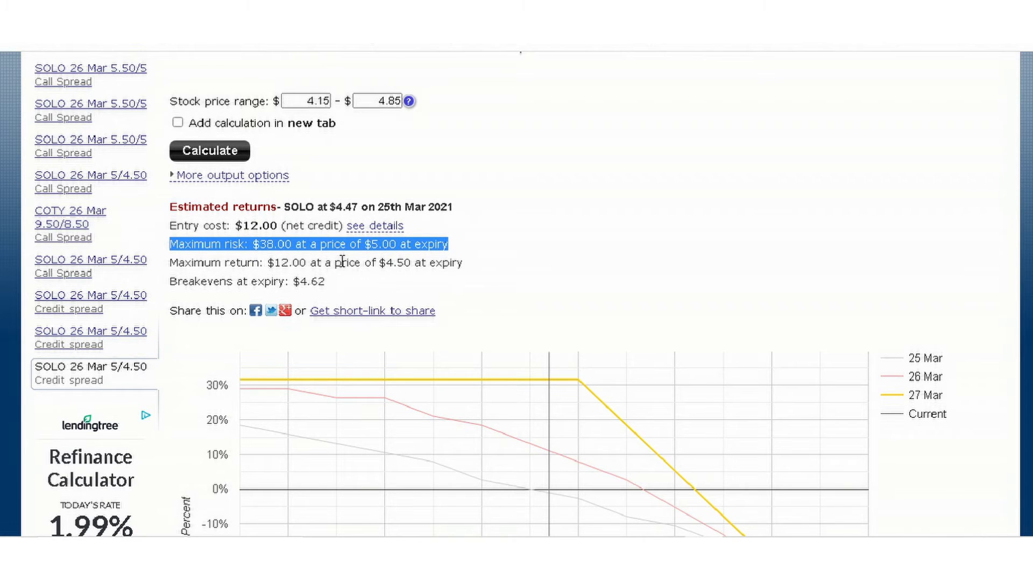
triple_click(272, 262)
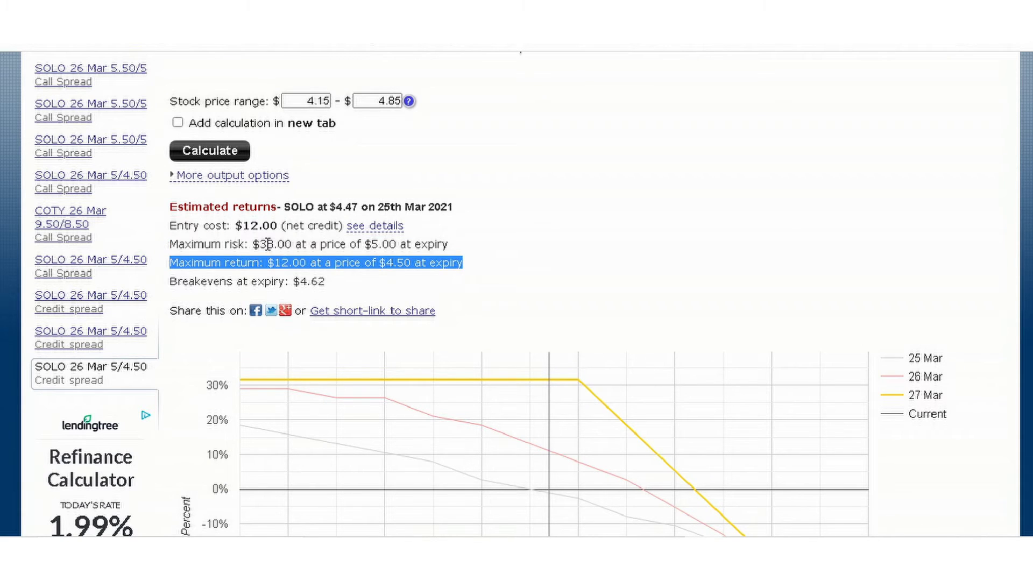
triple_click(267, 244)
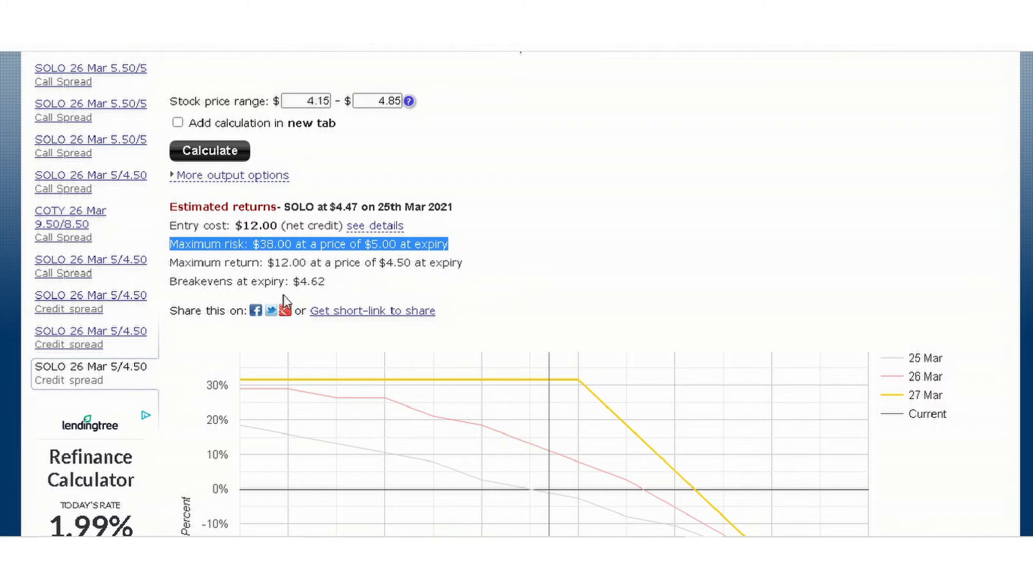
triple_click(315, 281)
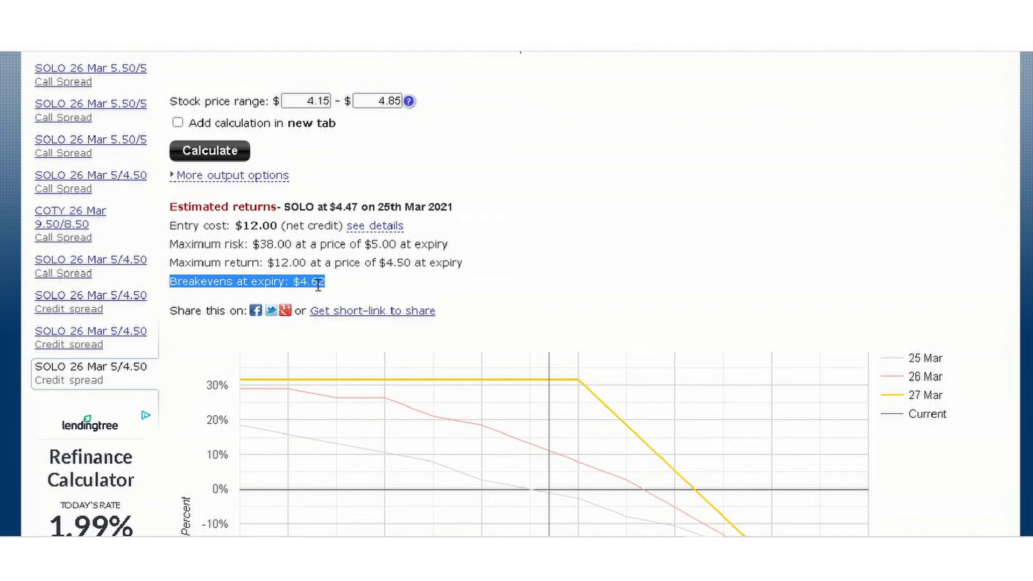
scroll(317, 285, down, 1)
scroll(318, 285, up, 1)
scroll(261, 301, down, 5)
scroll(263, 309, up, 1)
scroll(235, 166, up, 1)
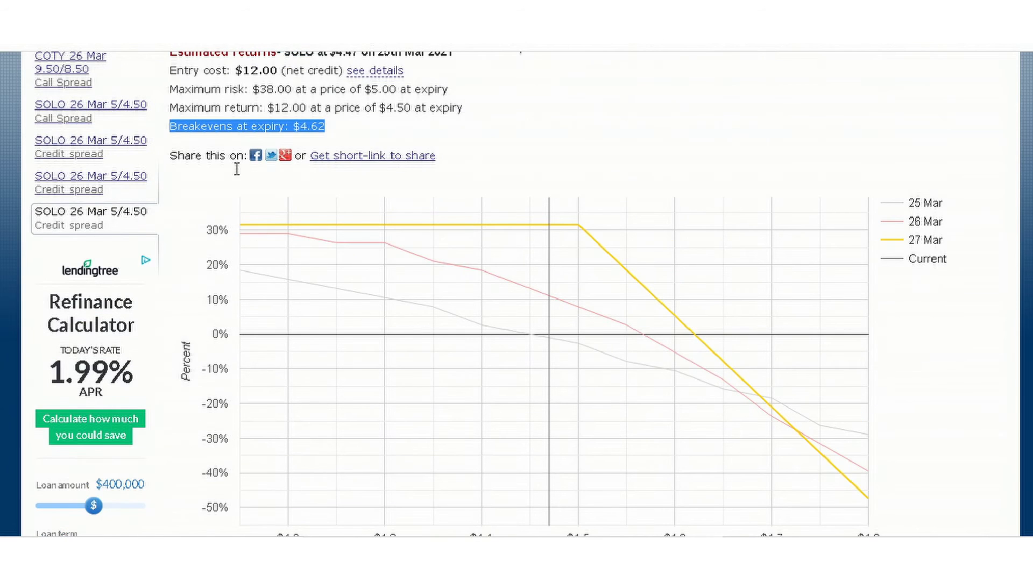
Change the output type of the estimated returns to a table of % of maximum risk.
scroll(350, 323, down, 4)
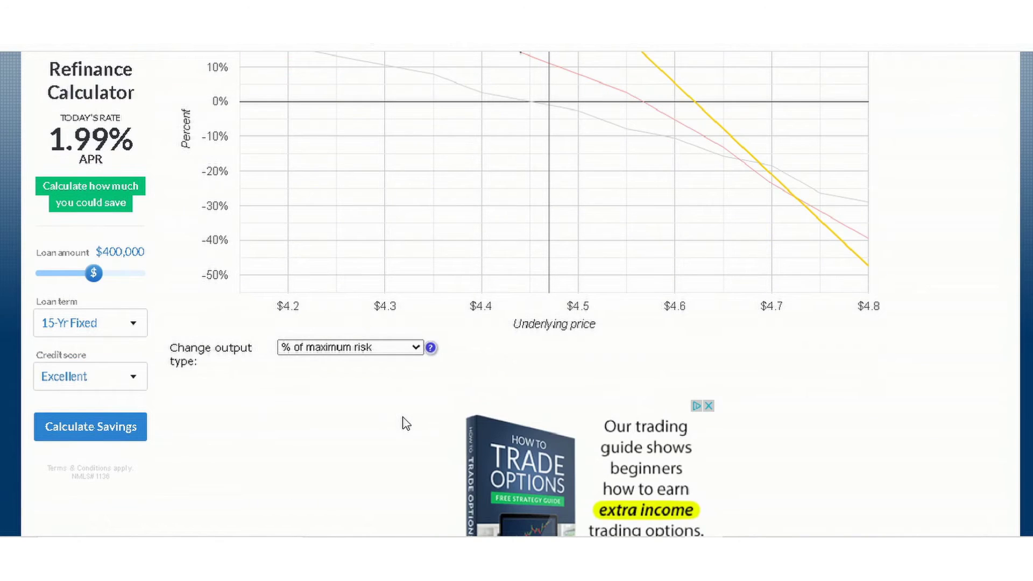
click(417, 349)
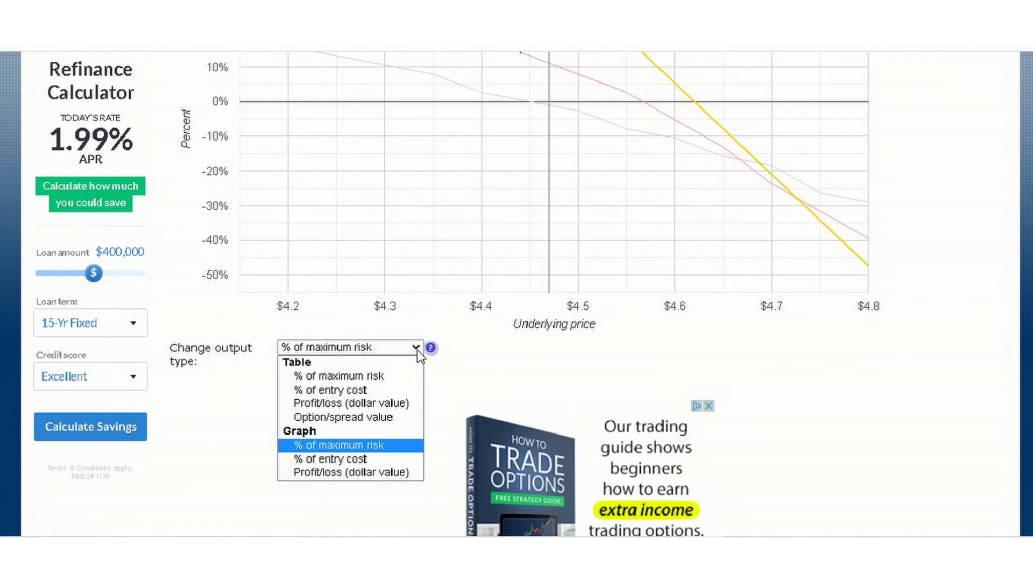
click(342, 378)
scroll(345, 385, up, 2)
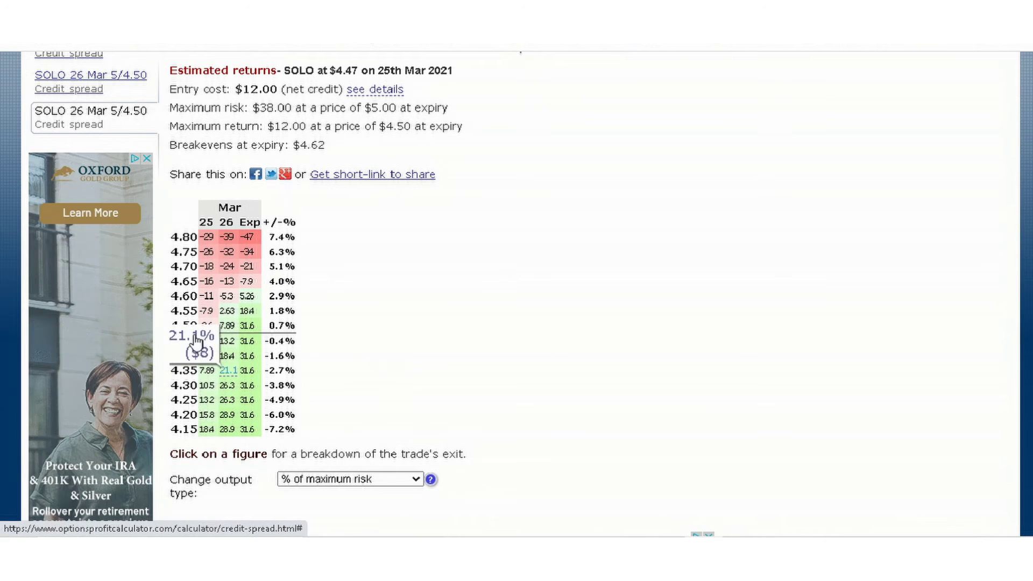
Examine the returns table by stock price and date, comparing its profit and loss figures with the maximum risk.
mouse_move(206, 330)
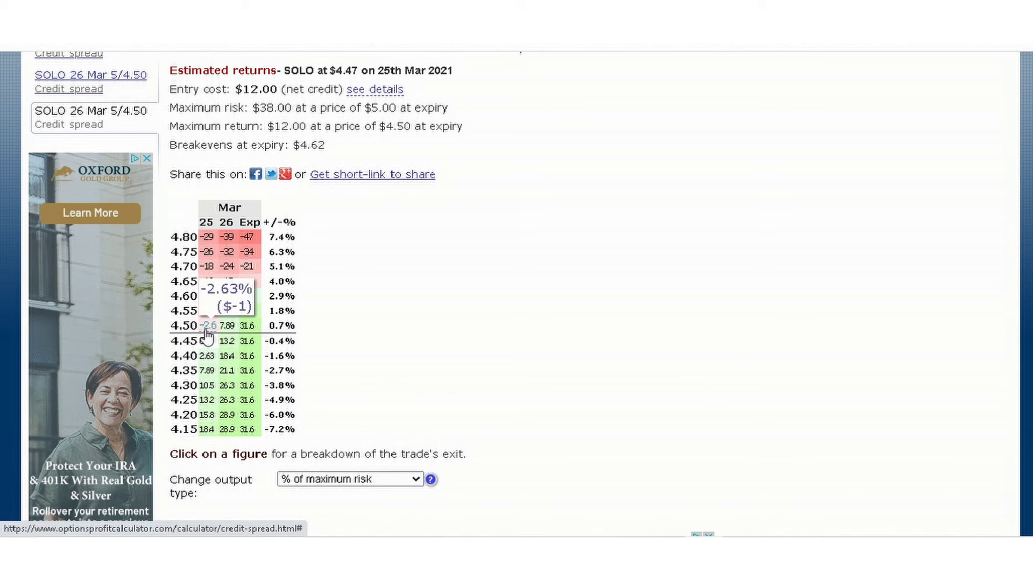
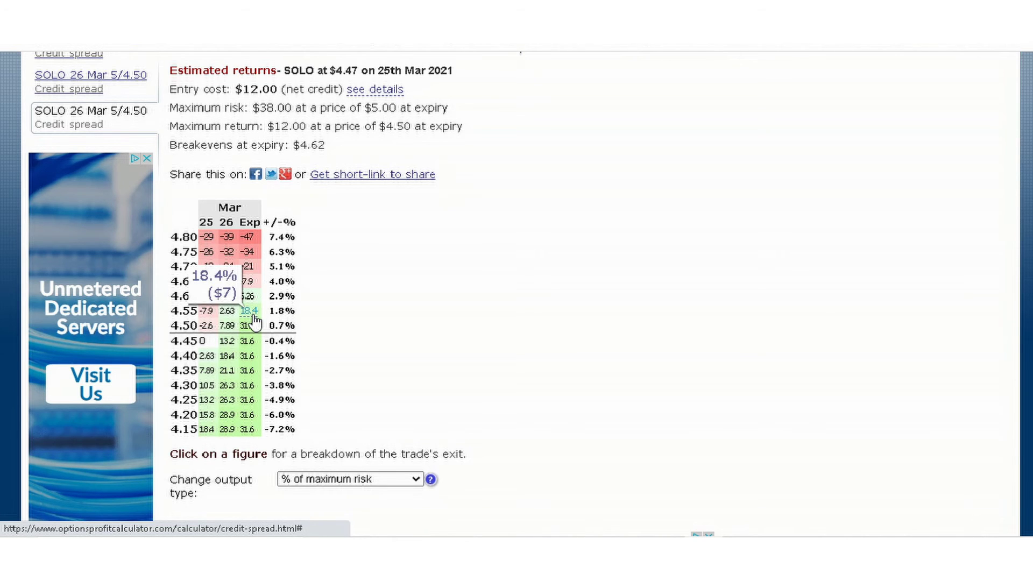
mouse_move(210, 291)
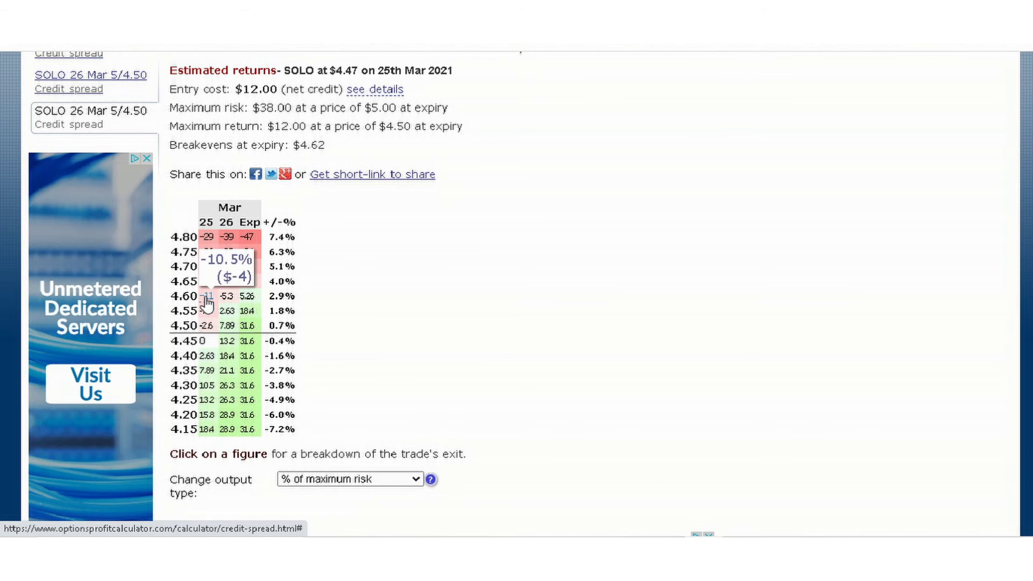
mouse_move(214, 238)
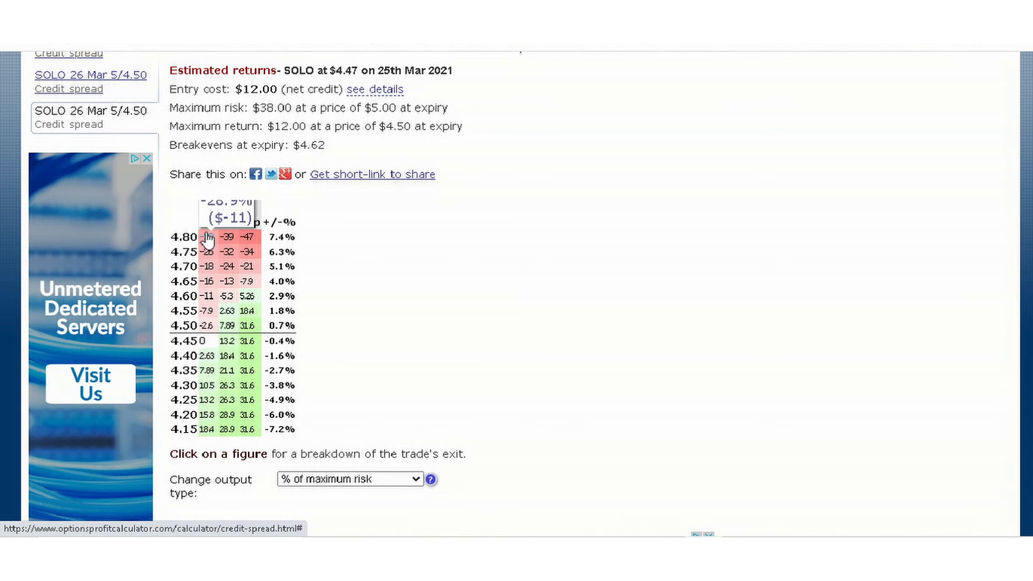
mouse_move(246, 238)
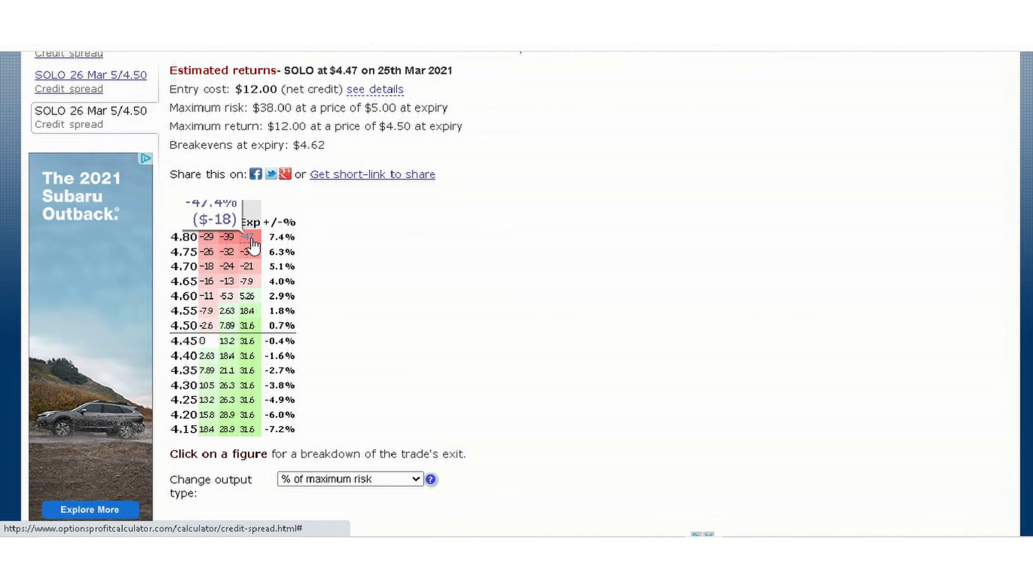
scroll(252, 245, up, 1)
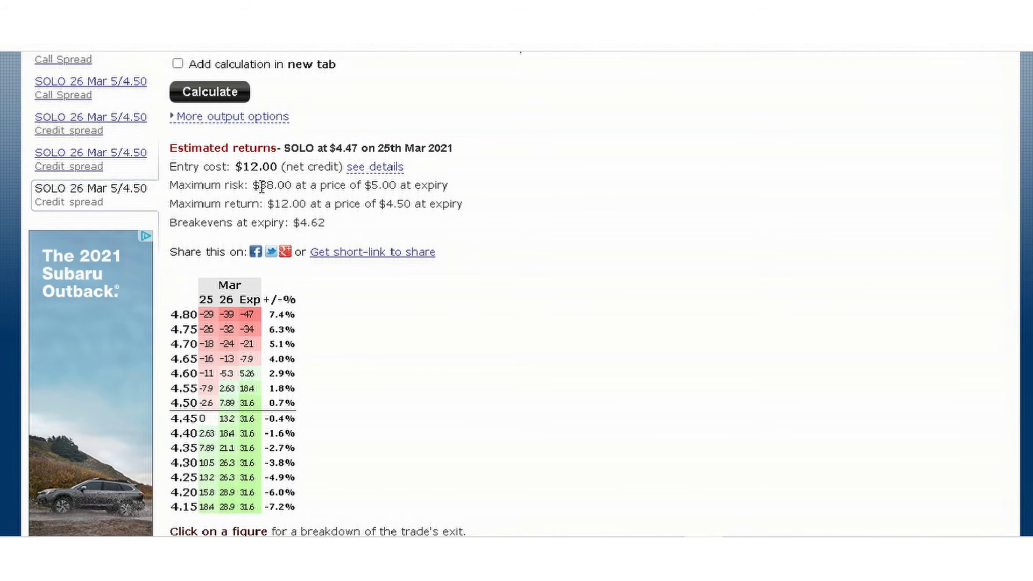
drag(260, 185, 278, 185)
scroll(299, 272, down, 3)
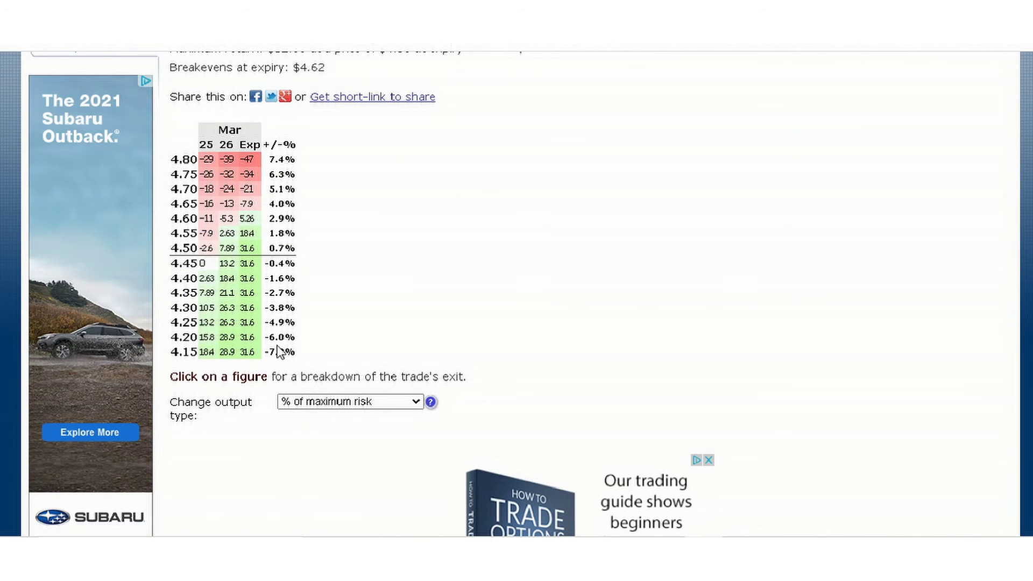
mouse_move(208, 266)
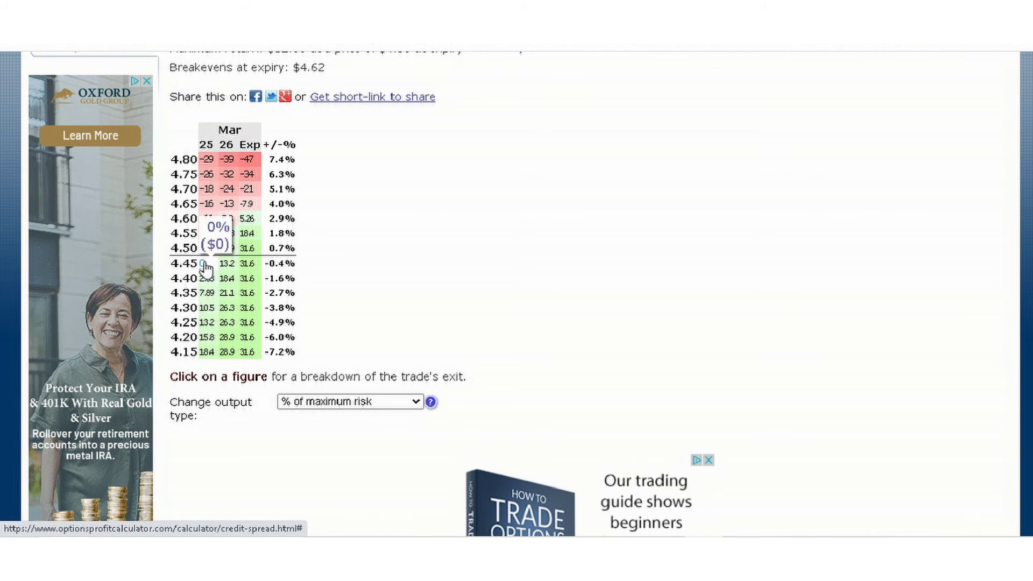
mouse_move(248, 279)
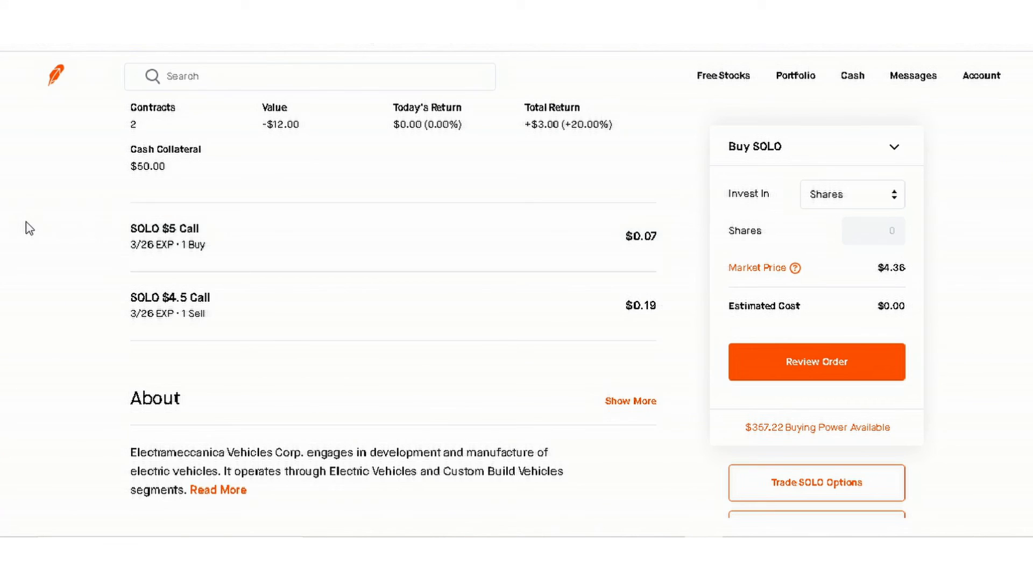
Check the current Electrameccanica Vehicles share price on Robinhood and return to the beginning of the Credit spread calculator page.
scroll(30, 229, up, 8)
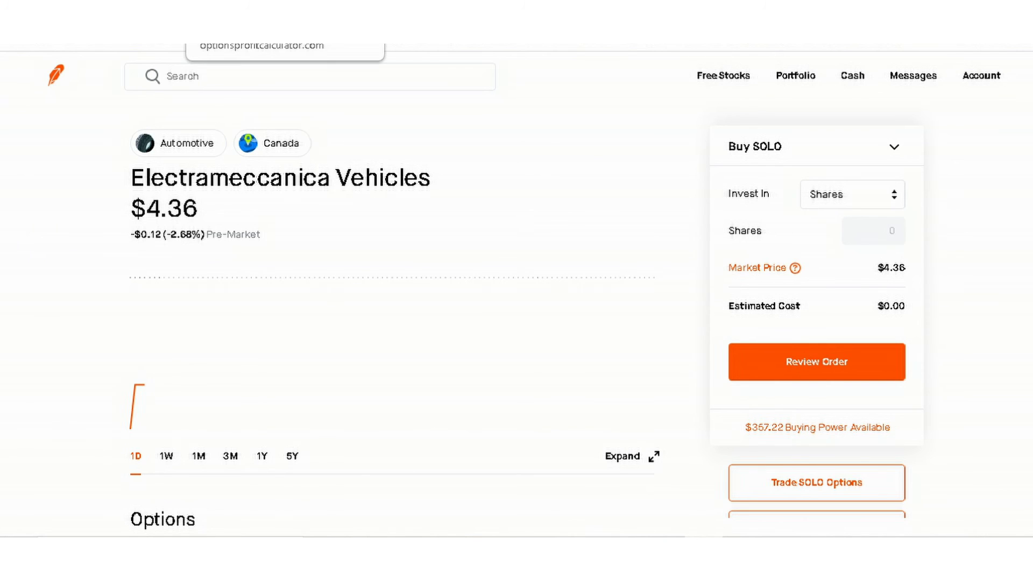
click(189, 32)
scroll(263, 240, up, 7)
scroll(263, 240, up, 10)
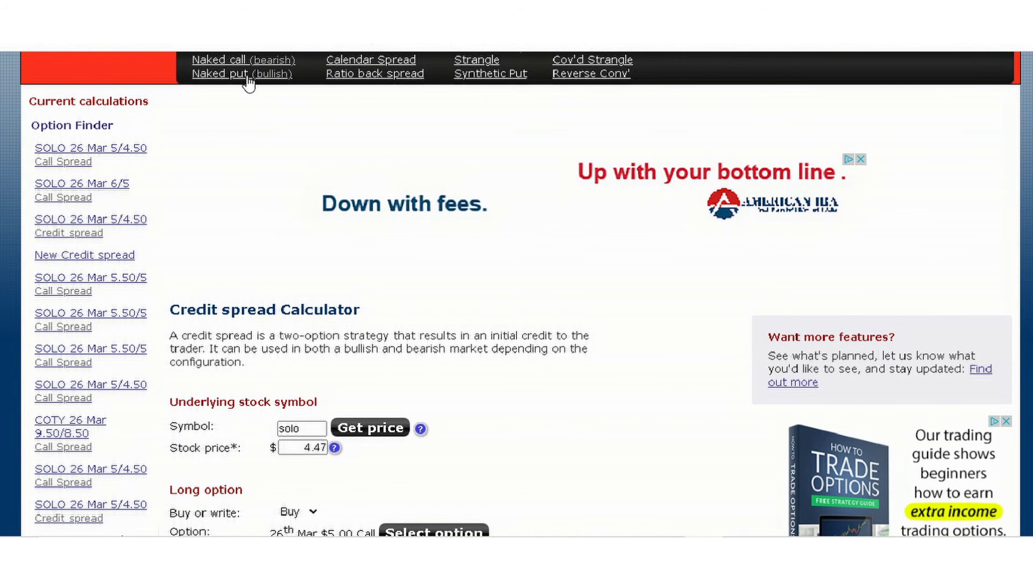
Switch to the Options Selling Calls spreadsheet and examine the SOLO call credit spread entry in the Option Cost Basis Sheet.
click(371, 33)
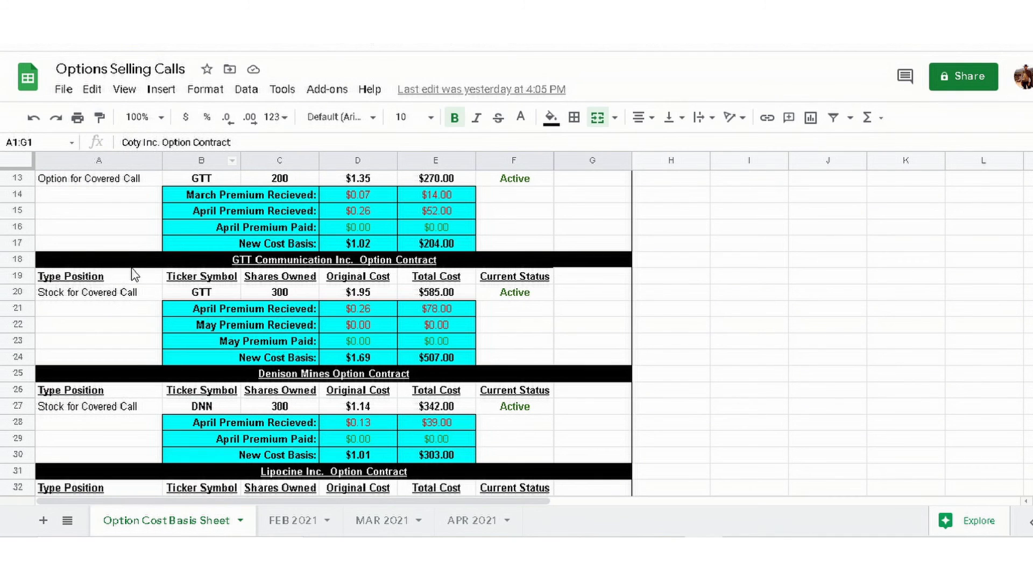
scroll(150, 299, down, 5)
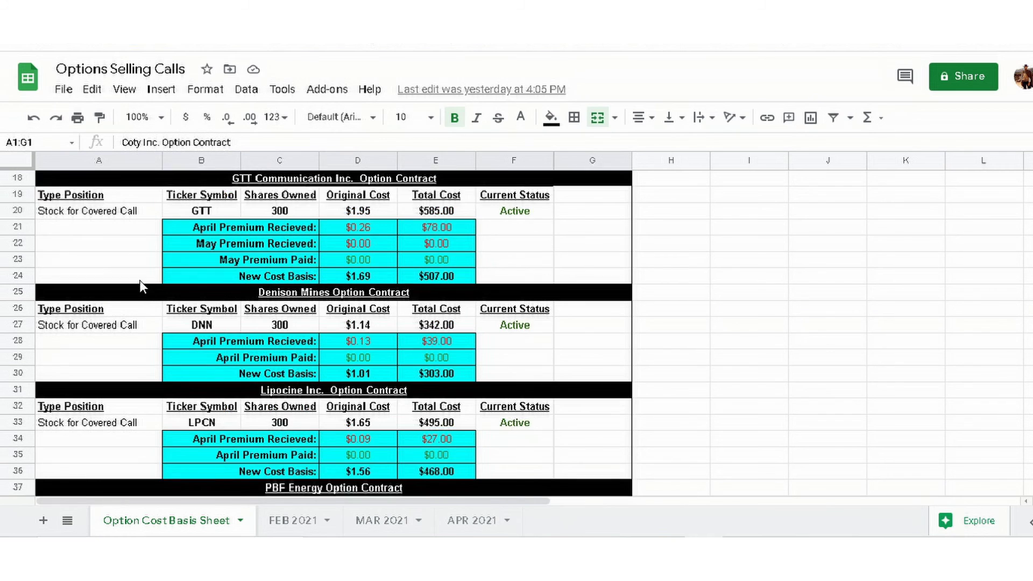
scroll(138, 280, down, 5)
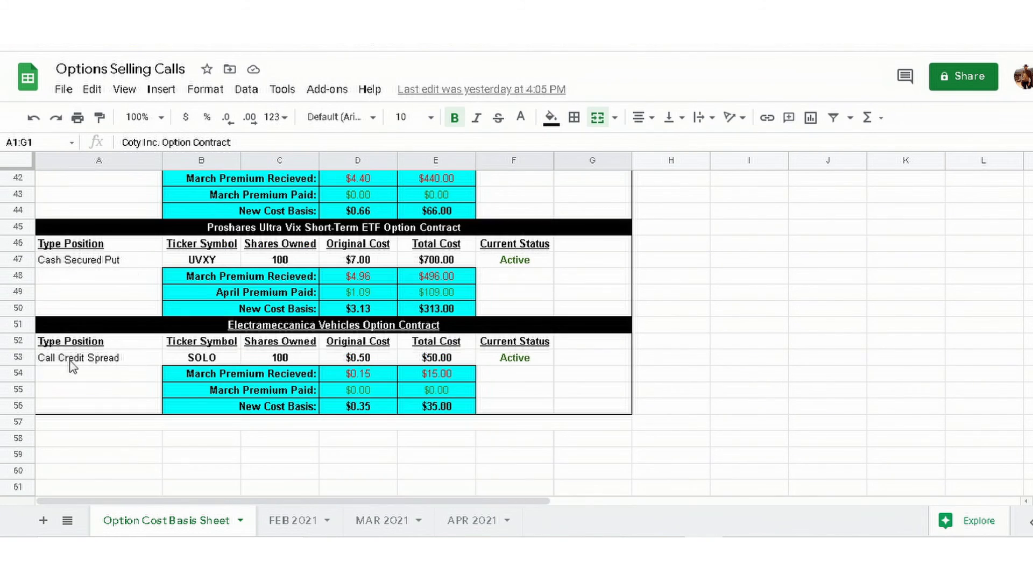
triple_click(71, 358)
click(129, 384)
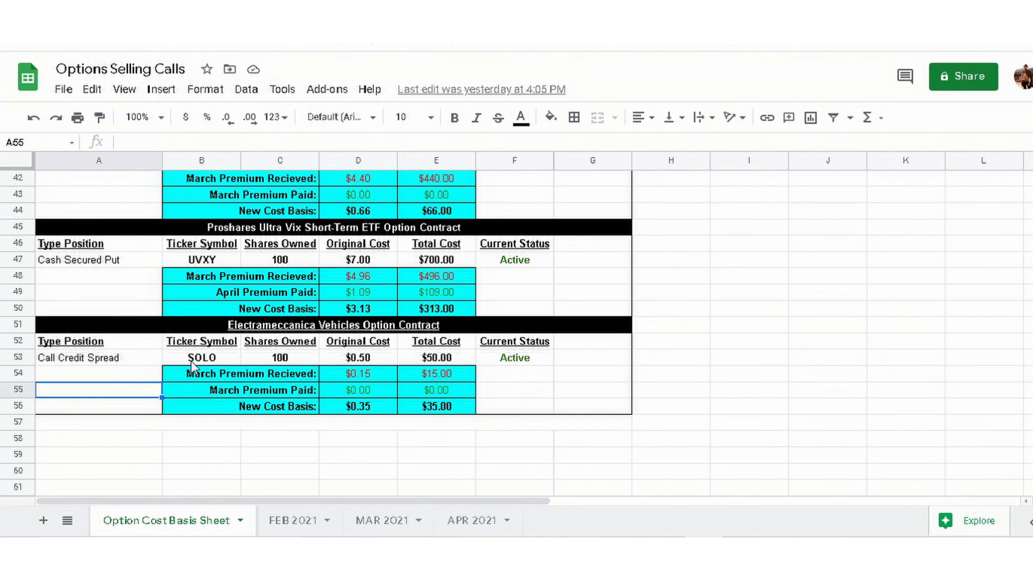